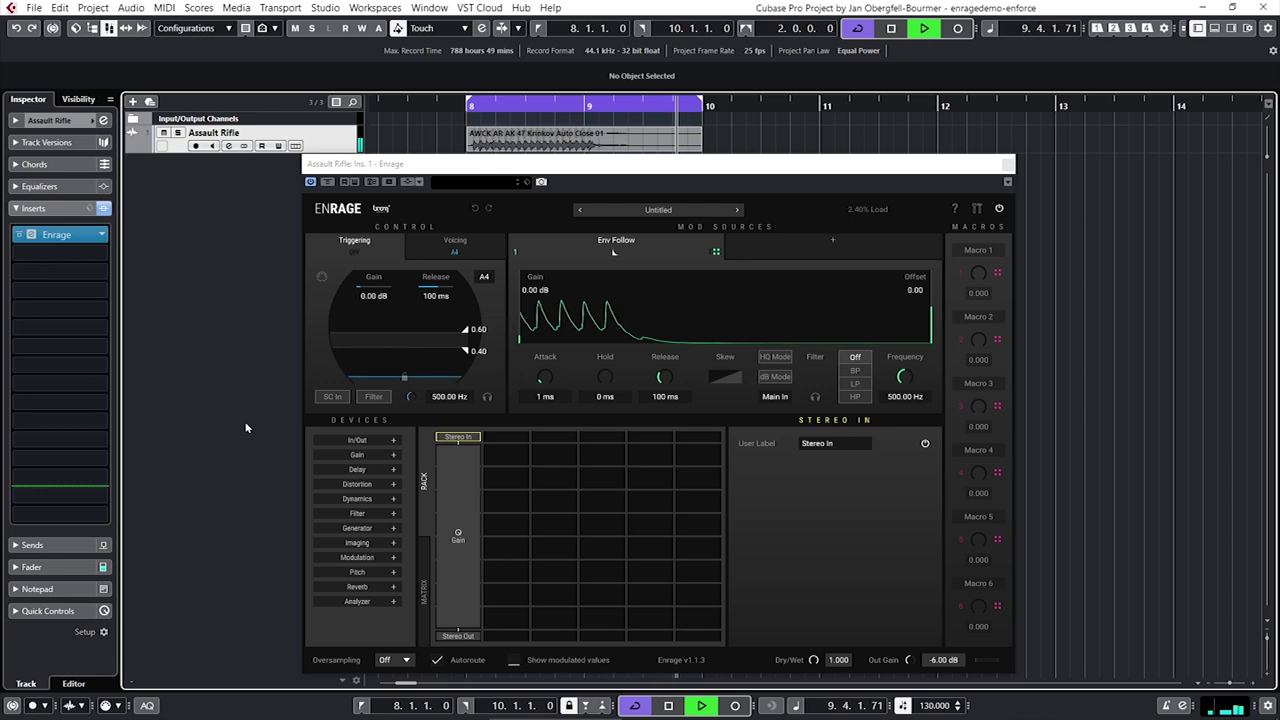
Stop playback and remove the Env Follow mod source
key("space")
right_click(623, 254)
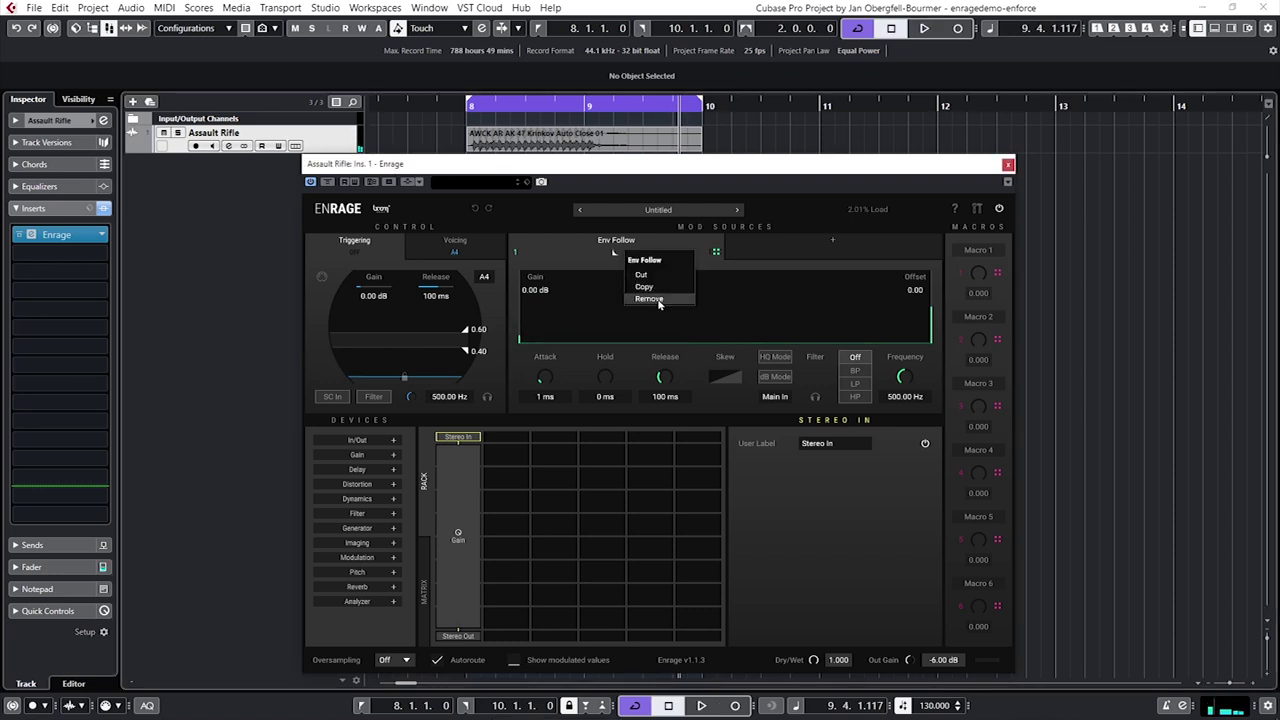
left_click(642, 297)
Add two ADSR mod sources and name them ADSR Pitch and ADSR Gain
right_click(604, 252)
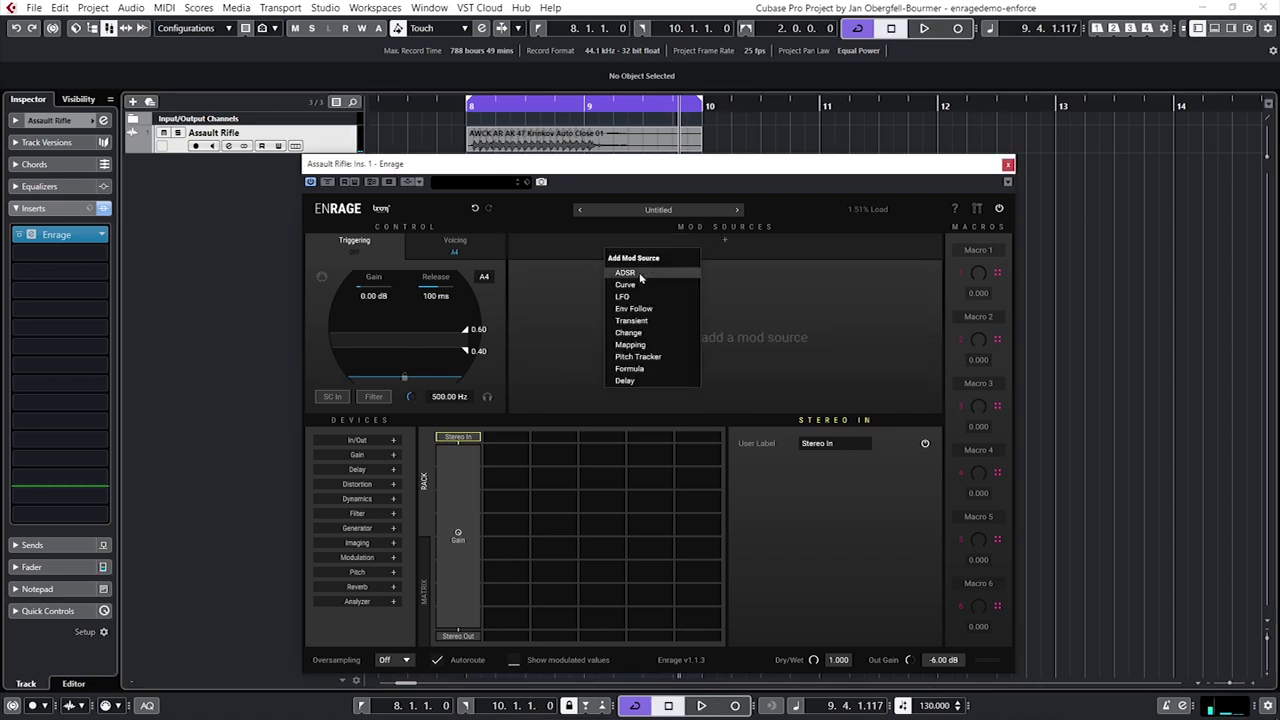
left_click(618, 272)
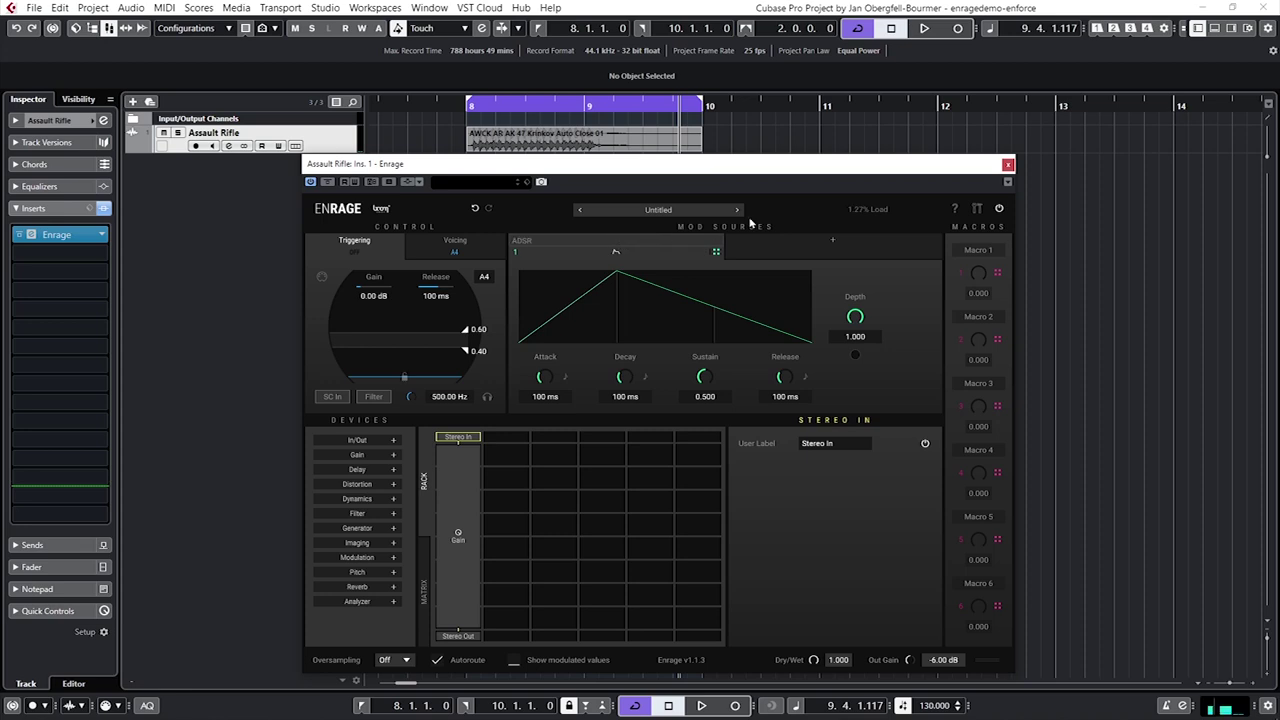
right_click(799, 252)
left_click(730, 277)
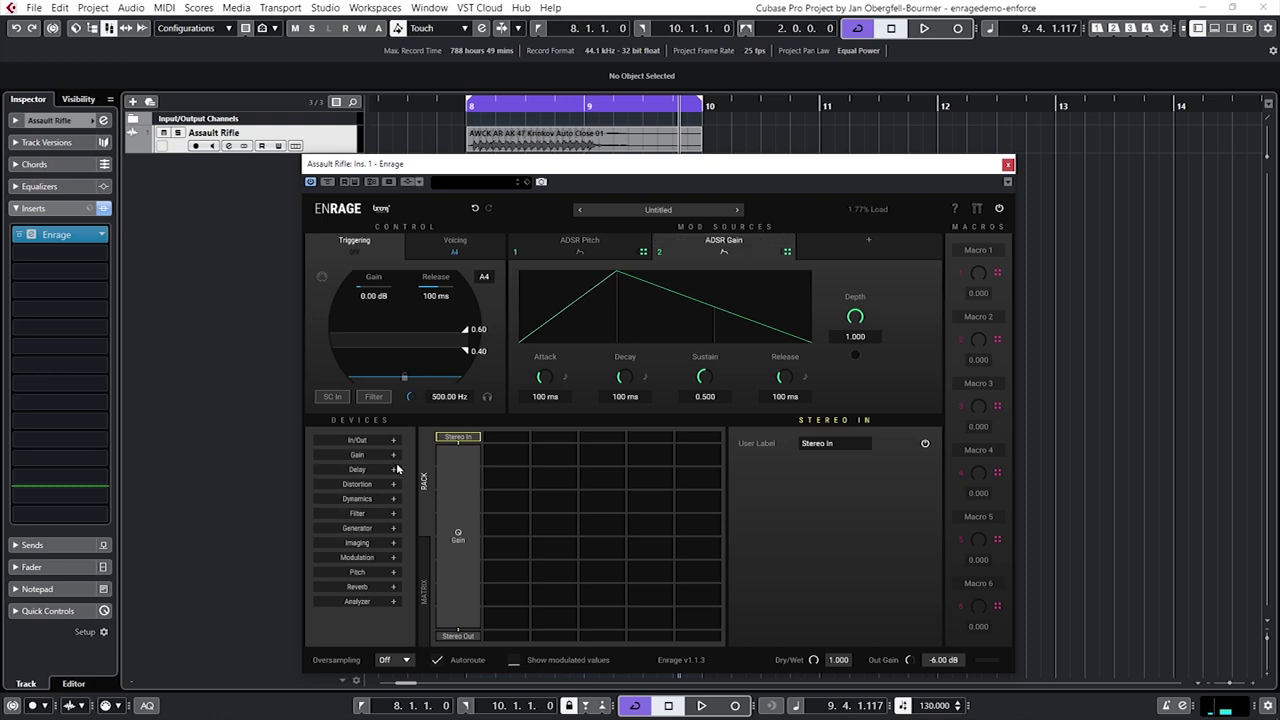
Add a Sine generator beside the Gain device in the rack and widen Stereo Out to cover both columns
left_click(358, 527)
left_click_drag(338, 547, 523, 481)
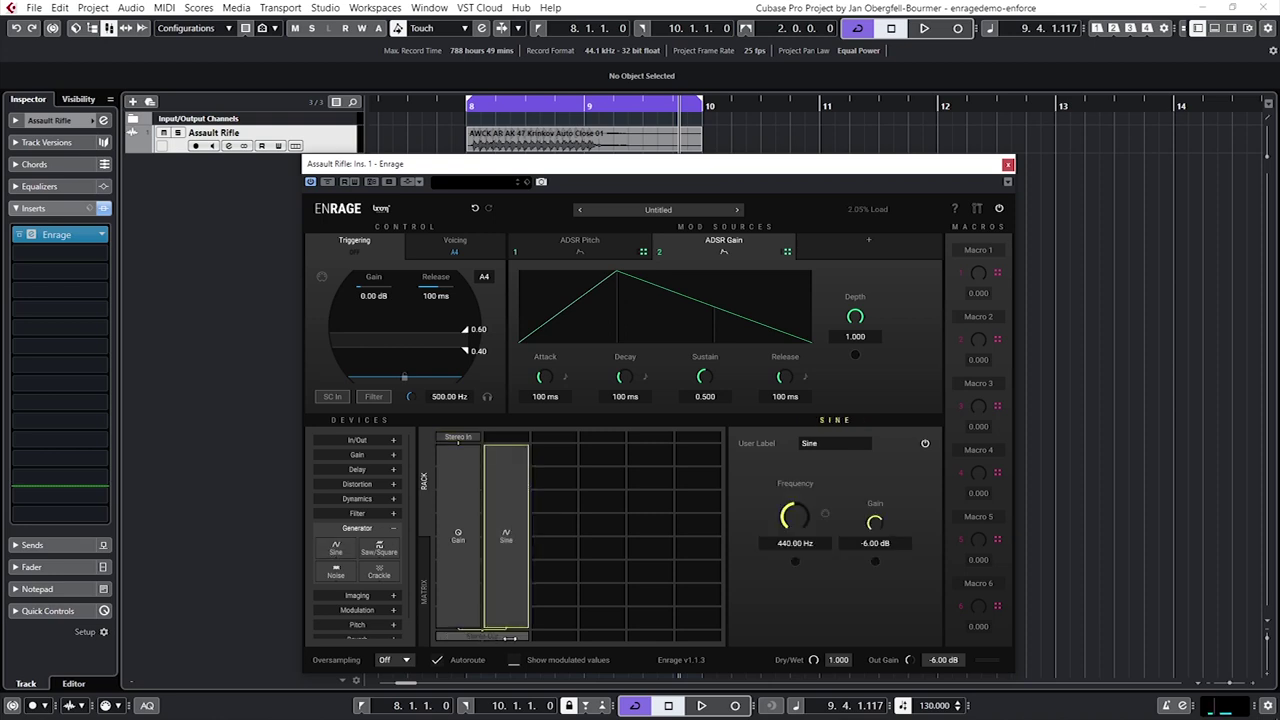
left_click(510, 637)
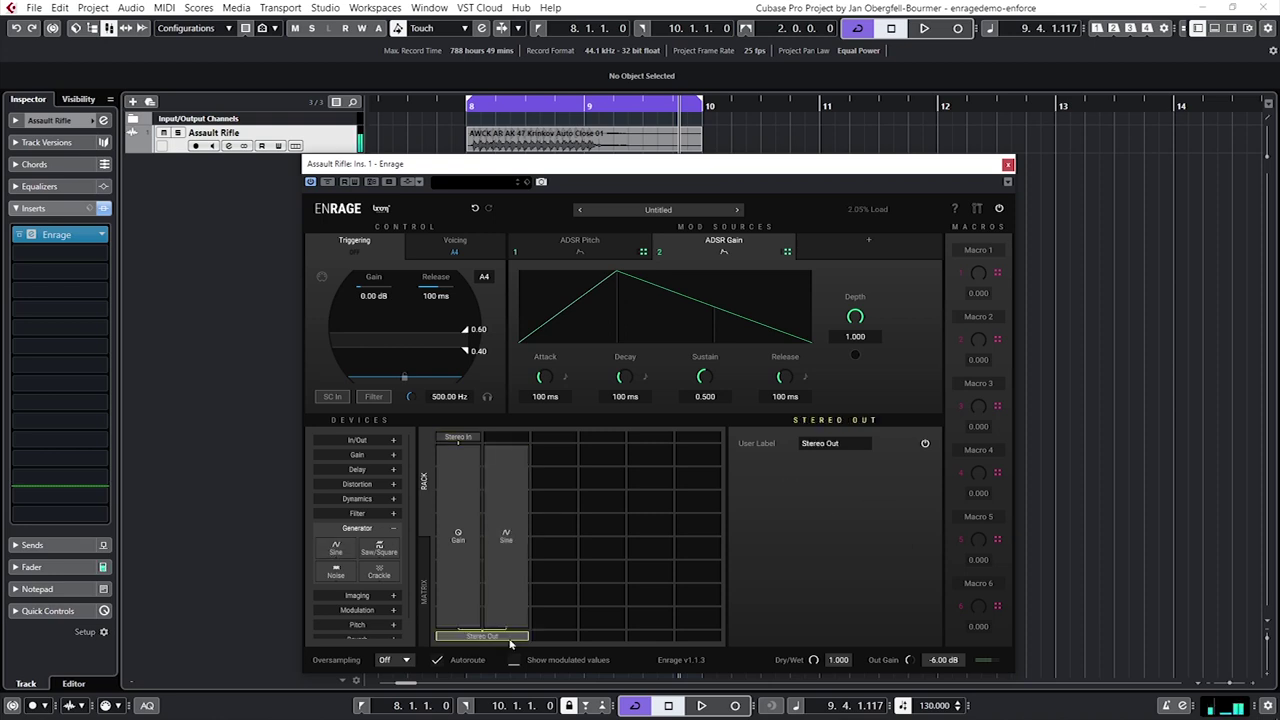
Set the sine to 110.52 Hz modulated by ADSR Pitch, and its gain to -INF dB modulated by ADSR Gain with depth 1.000
left_click(592, 254)
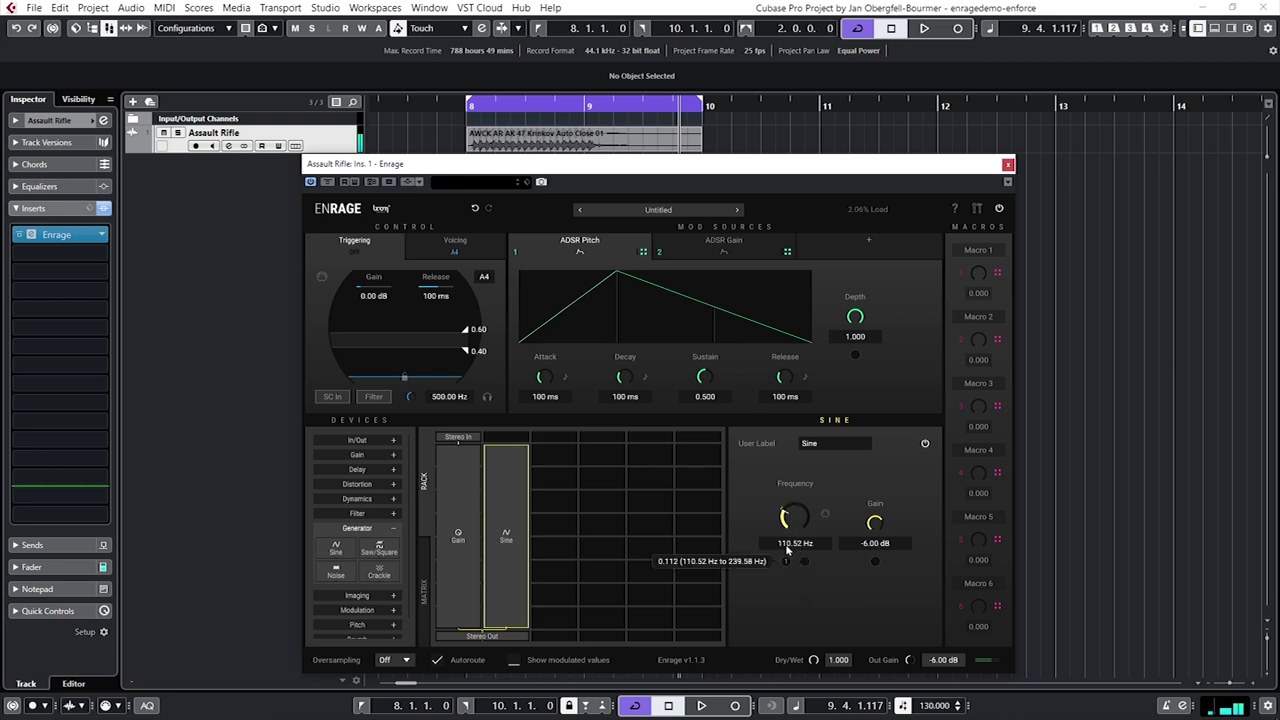
left_click(780, 258)
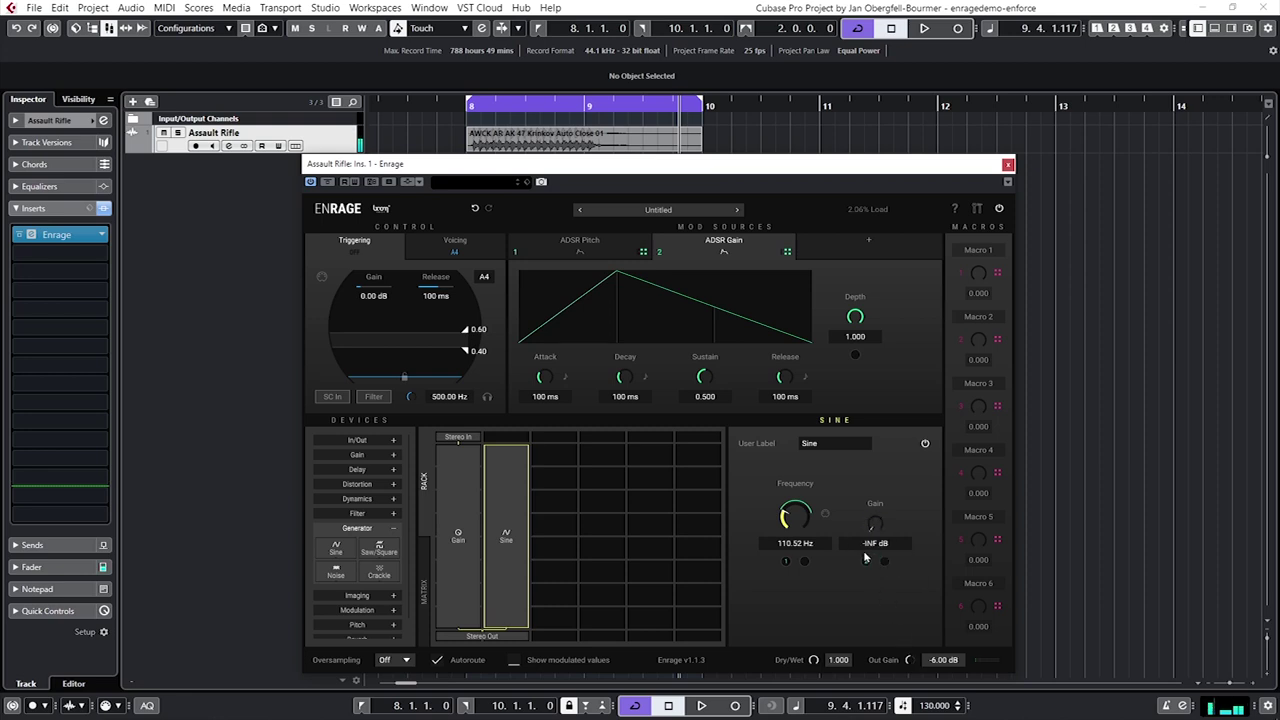
left_click_drag(866, 558, 866, 546)
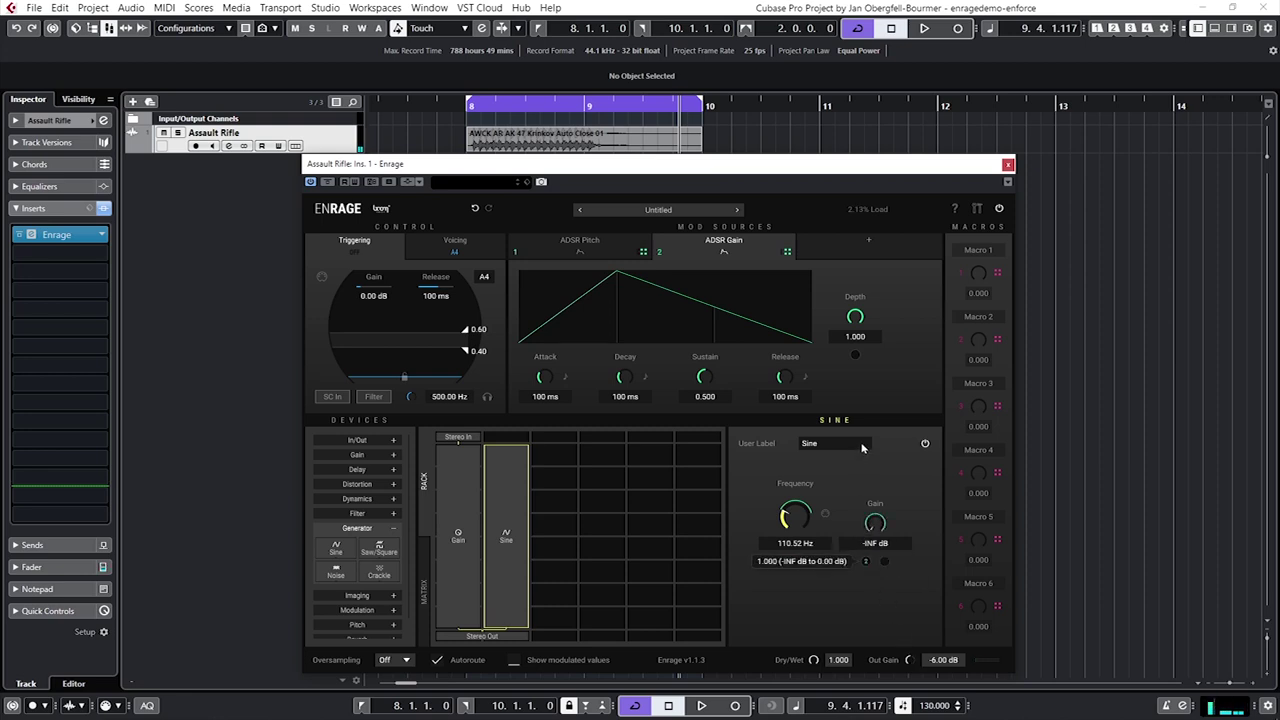
During playback, give ADSR Pitch a 0 ms attack, 0.000 sustain and steep curved decay, and lower the sine frequency to 63.60 Hz
key("space")
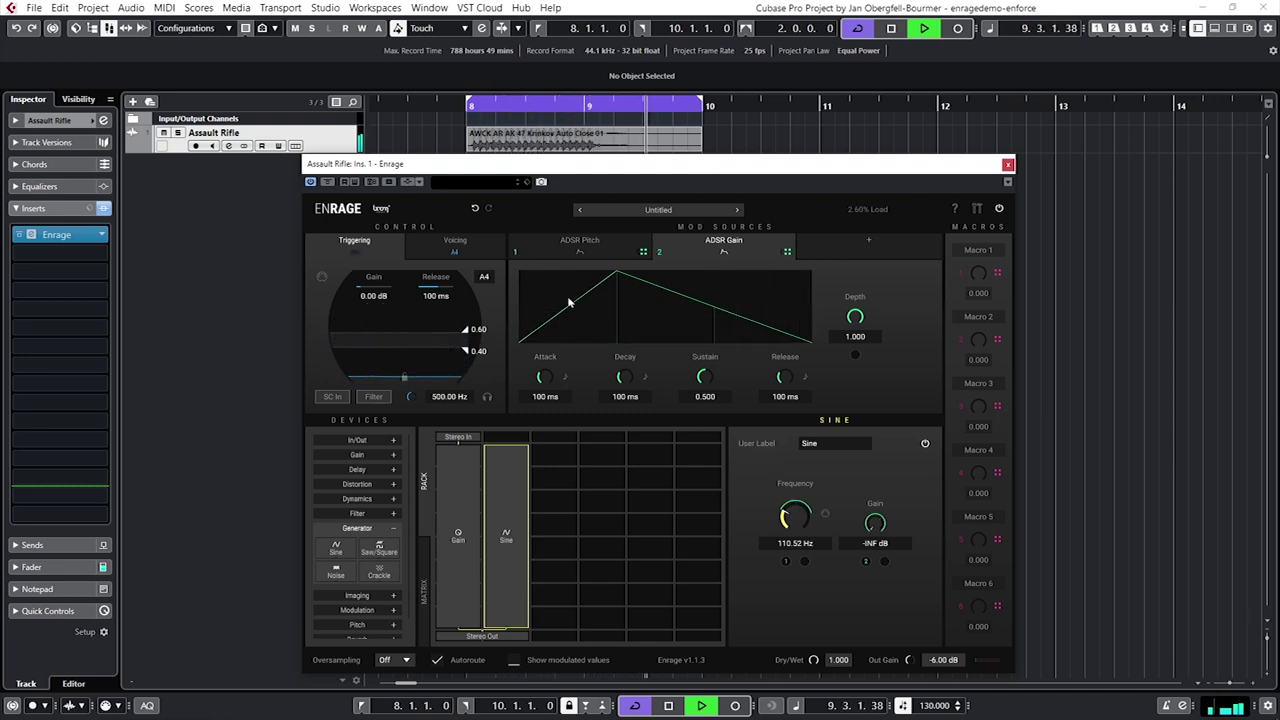
left_click(581, 252)
left_click_drag(555, 385, 572, 418)
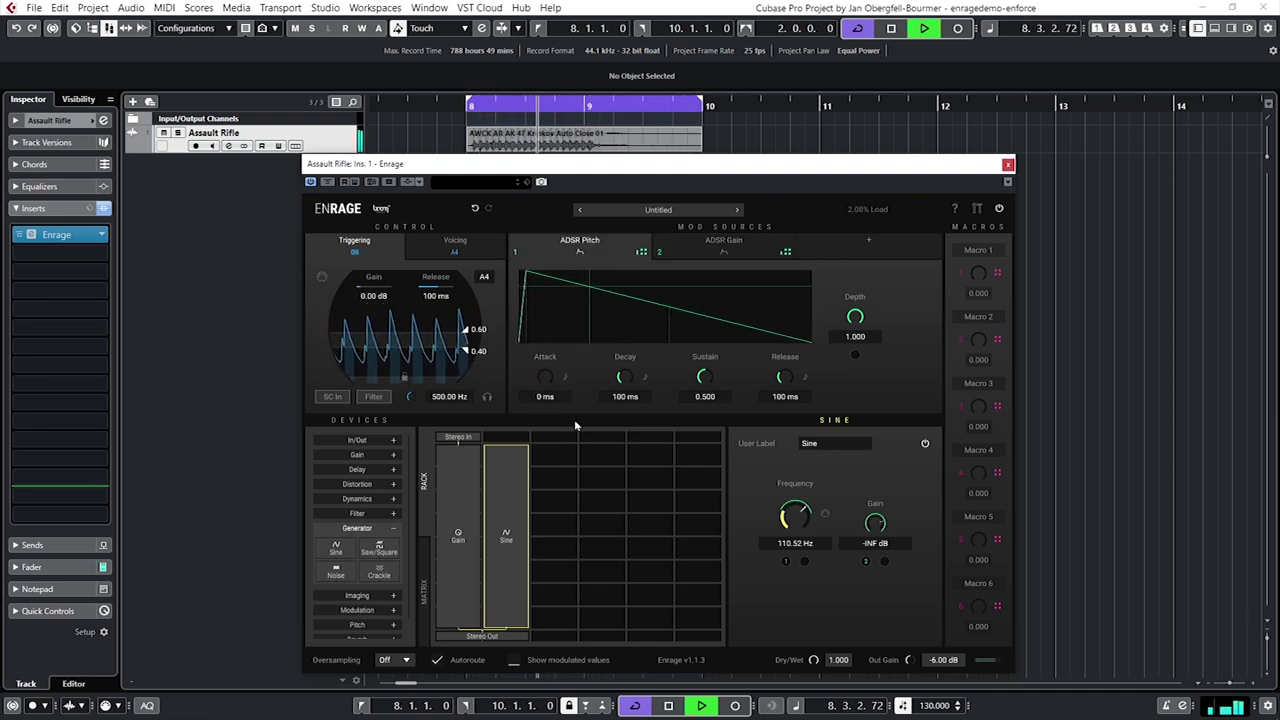
left_click_drag(596, 305, 610, 319)
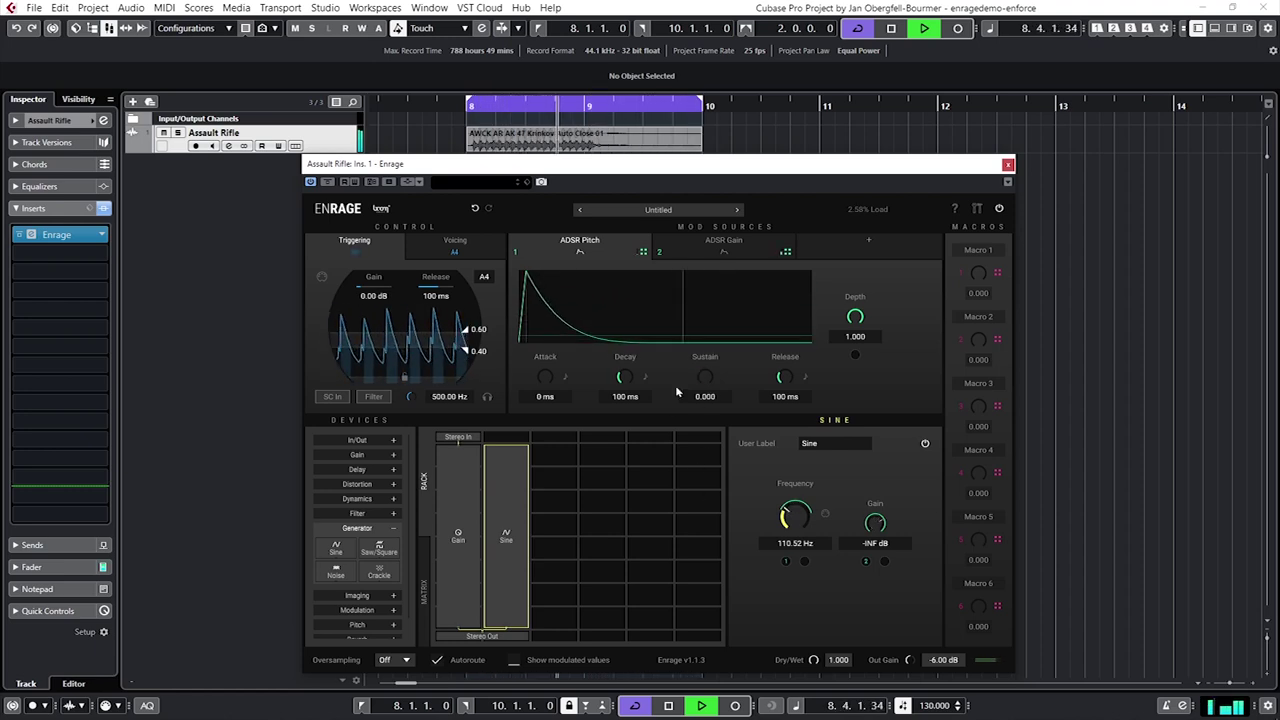
left_click_drag(791, 518, 795, 538)
Give ADSR Gain 0.000 sustain and a curved 200.36 ms decay, lower the sine frequency to 43.20 Hz, and stop playback
left_click(723, 240)
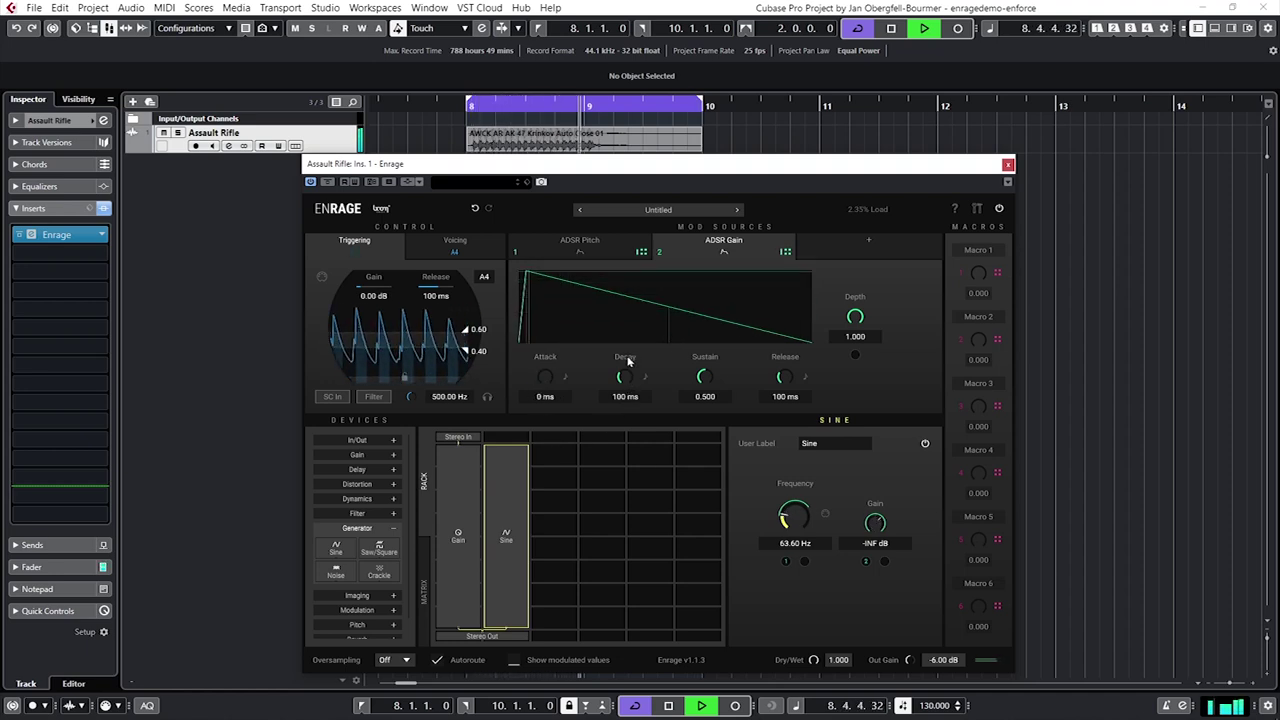
left_click_drag(704, 374, 675, 436)
left_click_drag(608, 320, 607, 387)
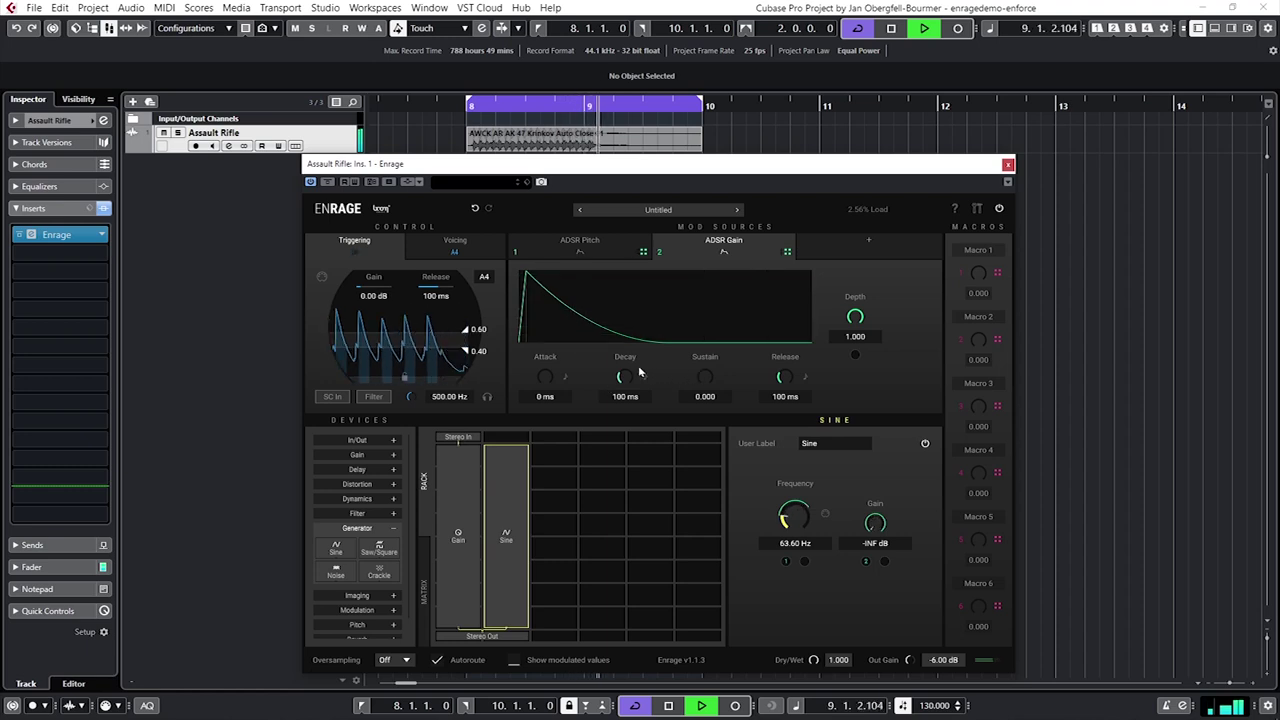
left_click_drag(621, 378, 627, 370)
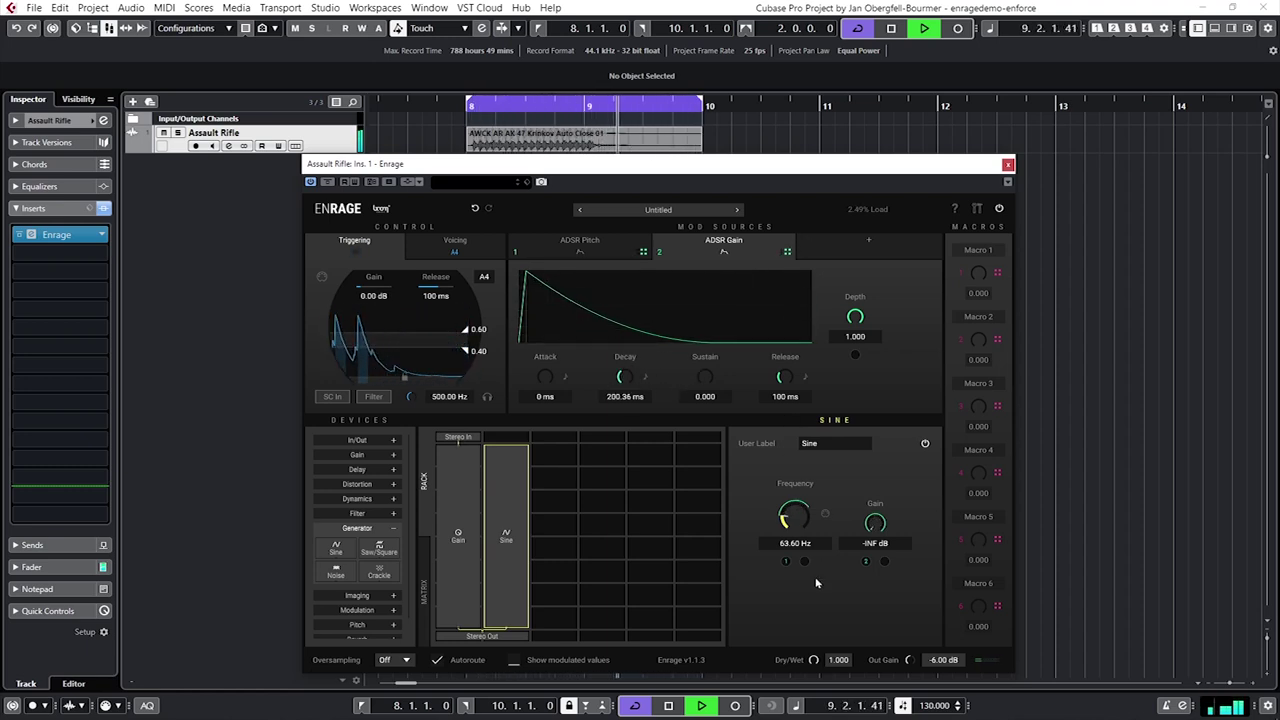
left_click_drag(789, 567, 793, 525)
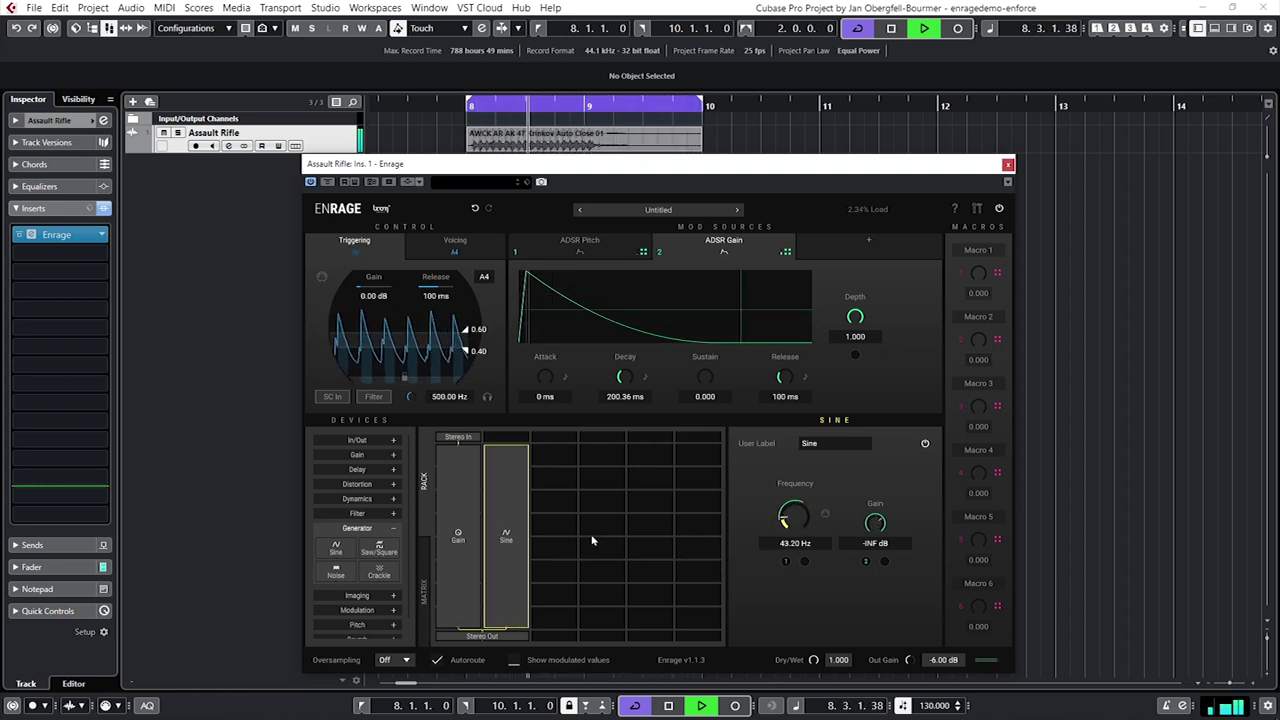
key("space")
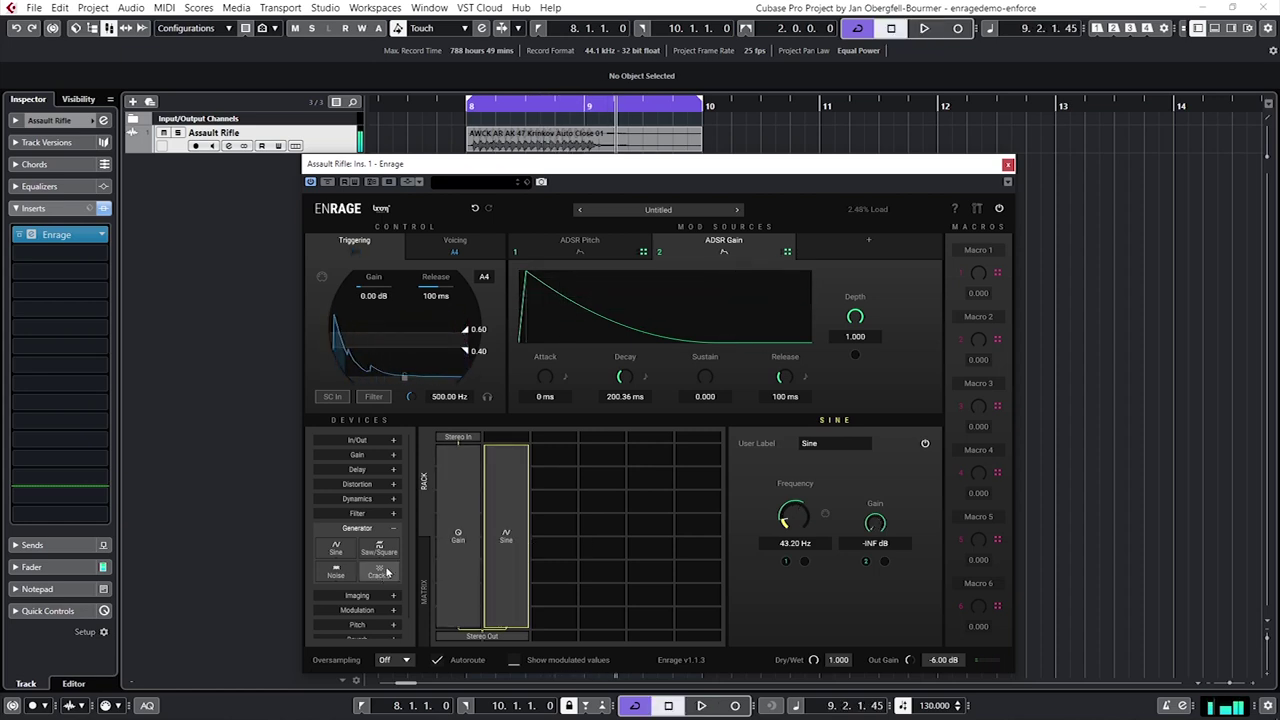
Add a compressor labelled Limit beneath the Gain and Sine devices, spanning both columns above Stereo Out
left_click(372, 498)
left_click_drag(336, 518, 462, 621)
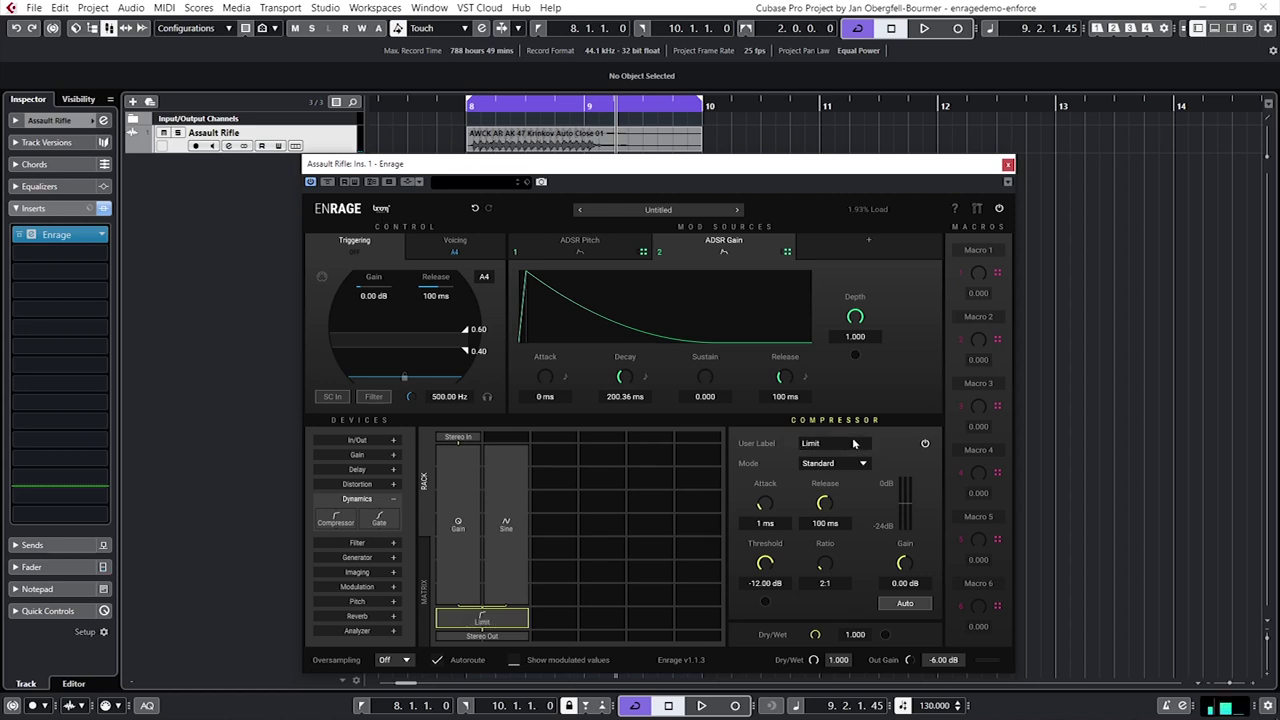
Play the loop to audition the modulated sine layer, muting the Gain device to hear it alone and restoring that gain to 0.00 dB
key("space")
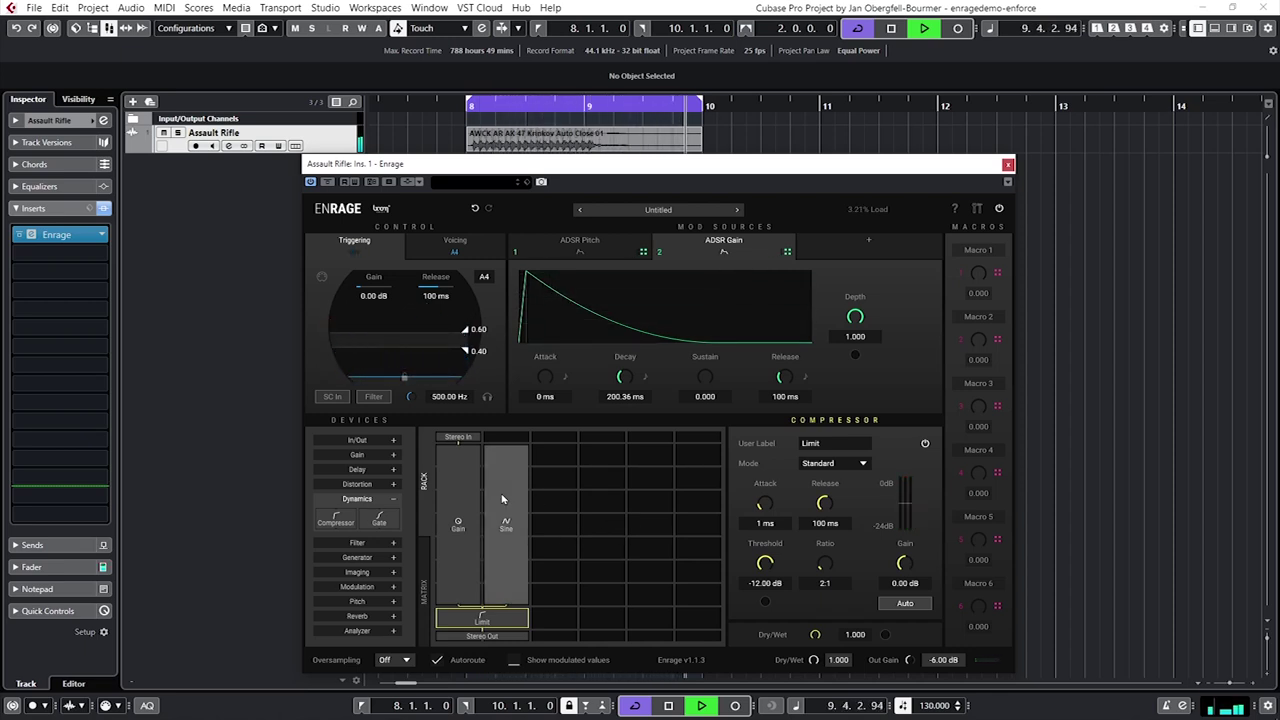
left_click(506, 525)
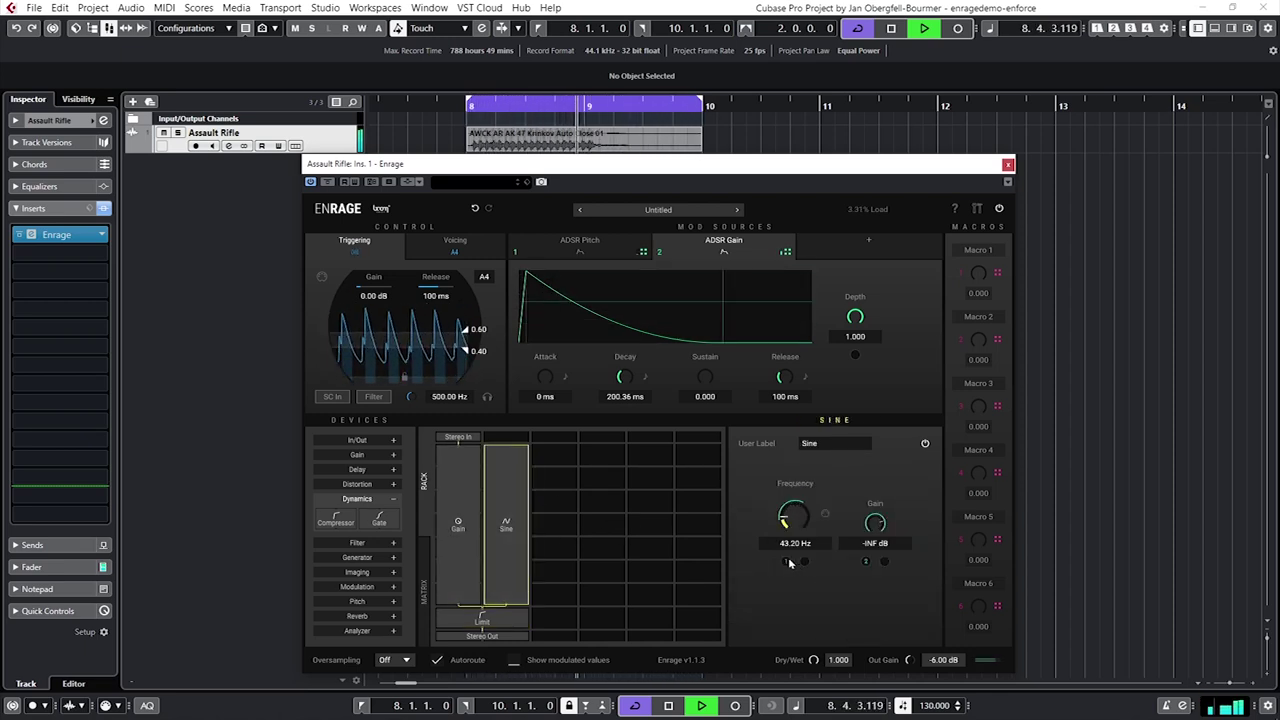
mouse_move(789, 565)
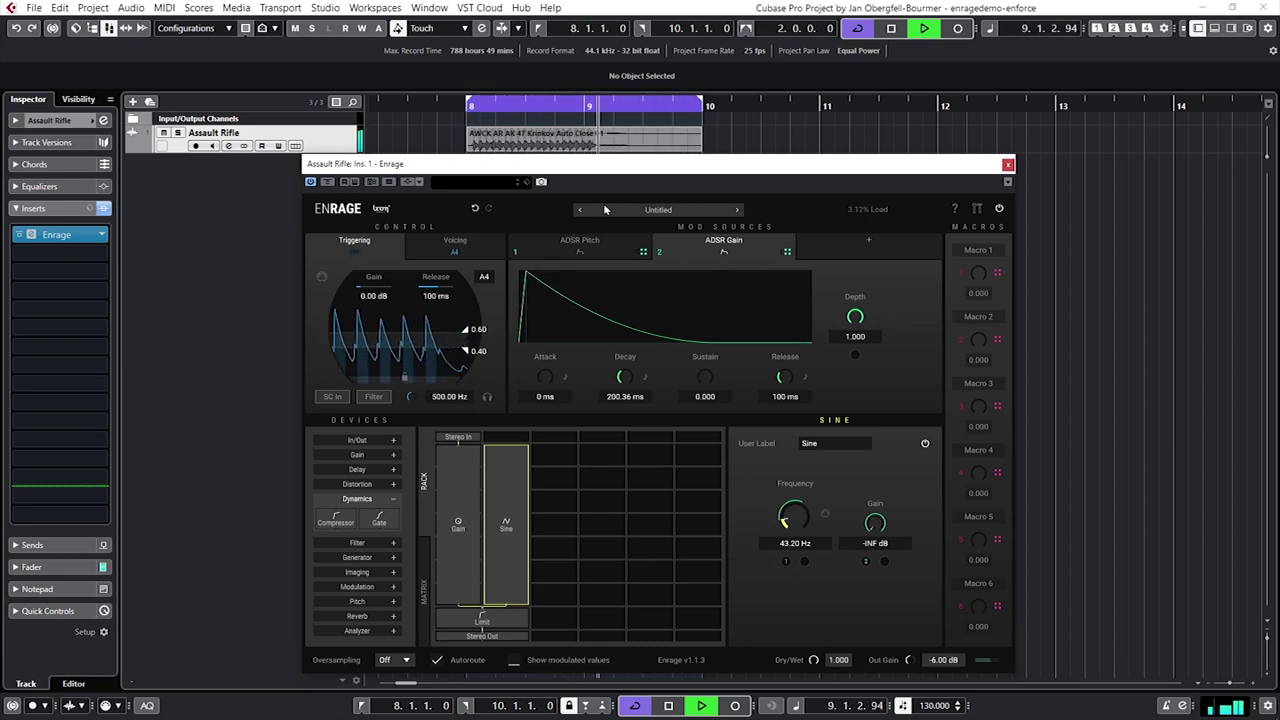
left_click(600, 244)
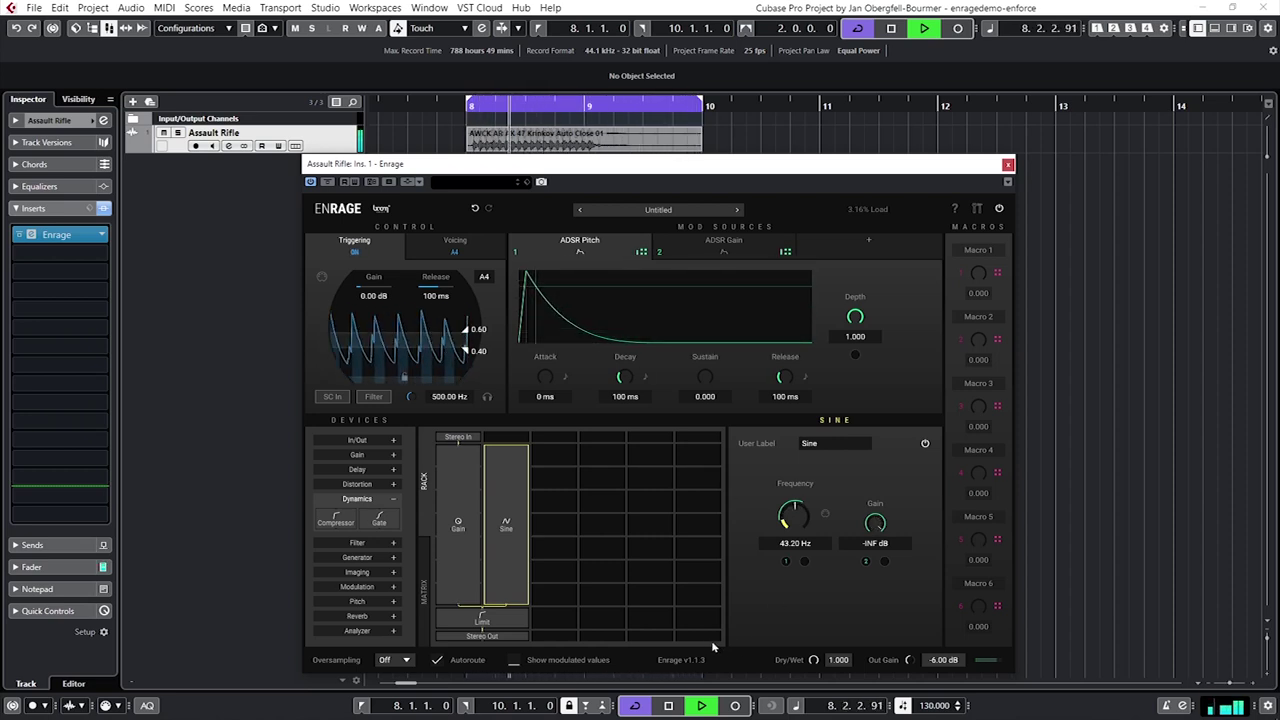
left_click(456, 498)
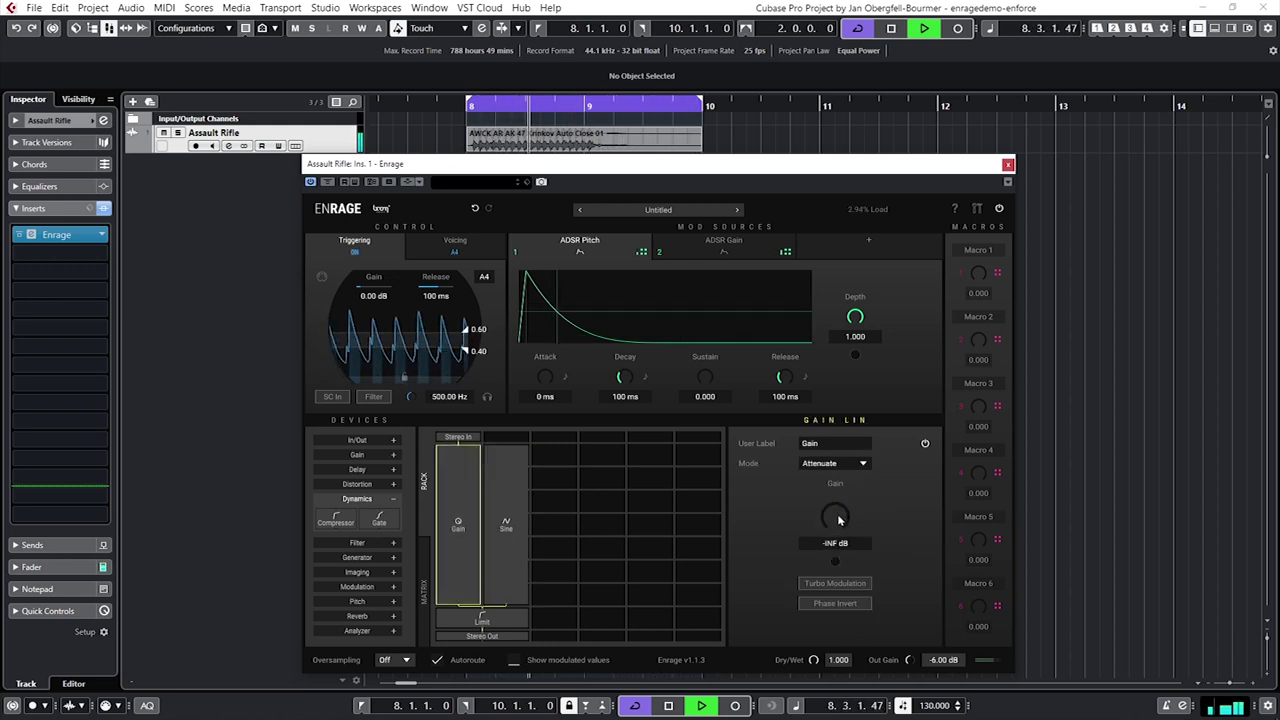
left_click_drag(839, 518, 838, 468)
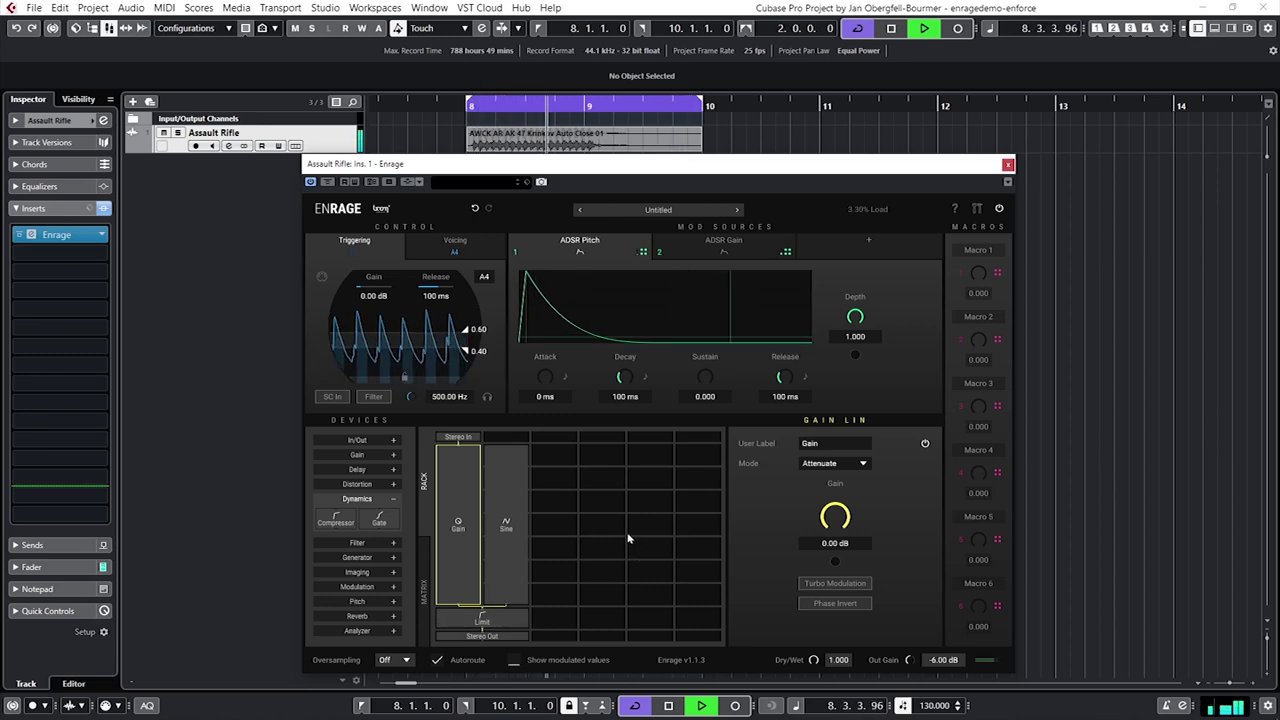
key("space")
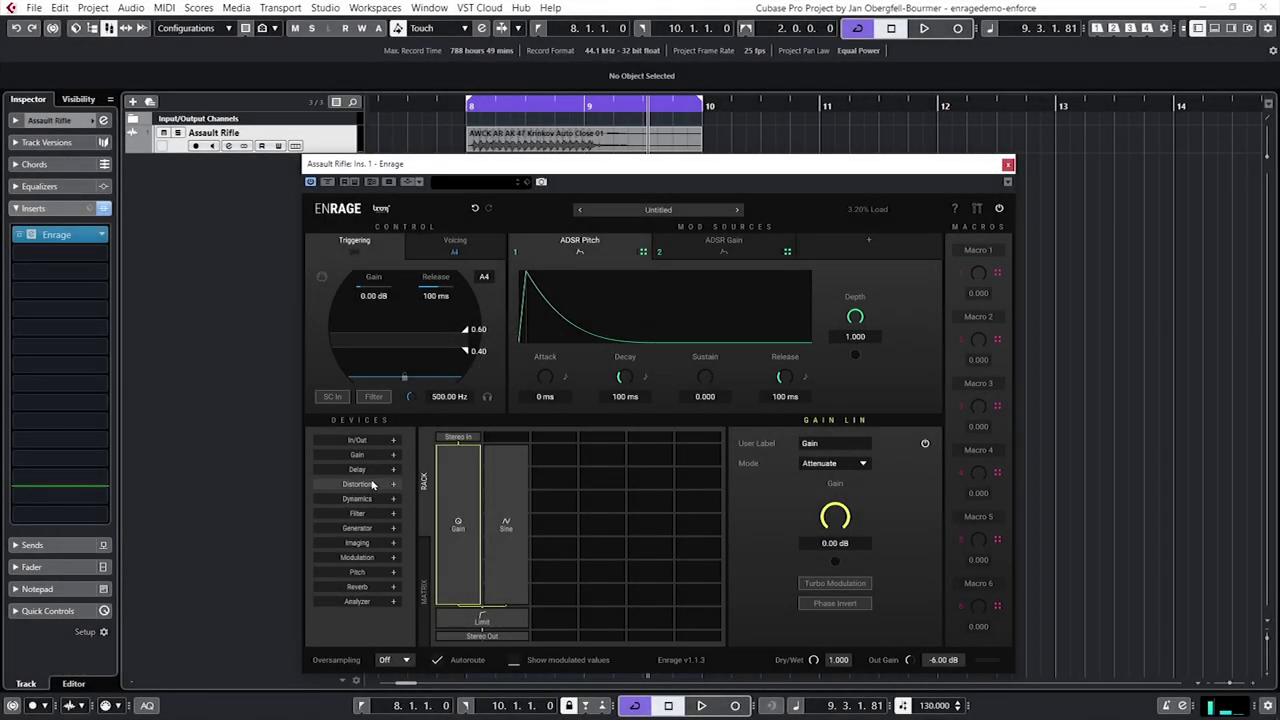
Insert a Tape Dly before the Gain device and widen Stereo In to two columns and Limit to all three
left_click(368, 472)
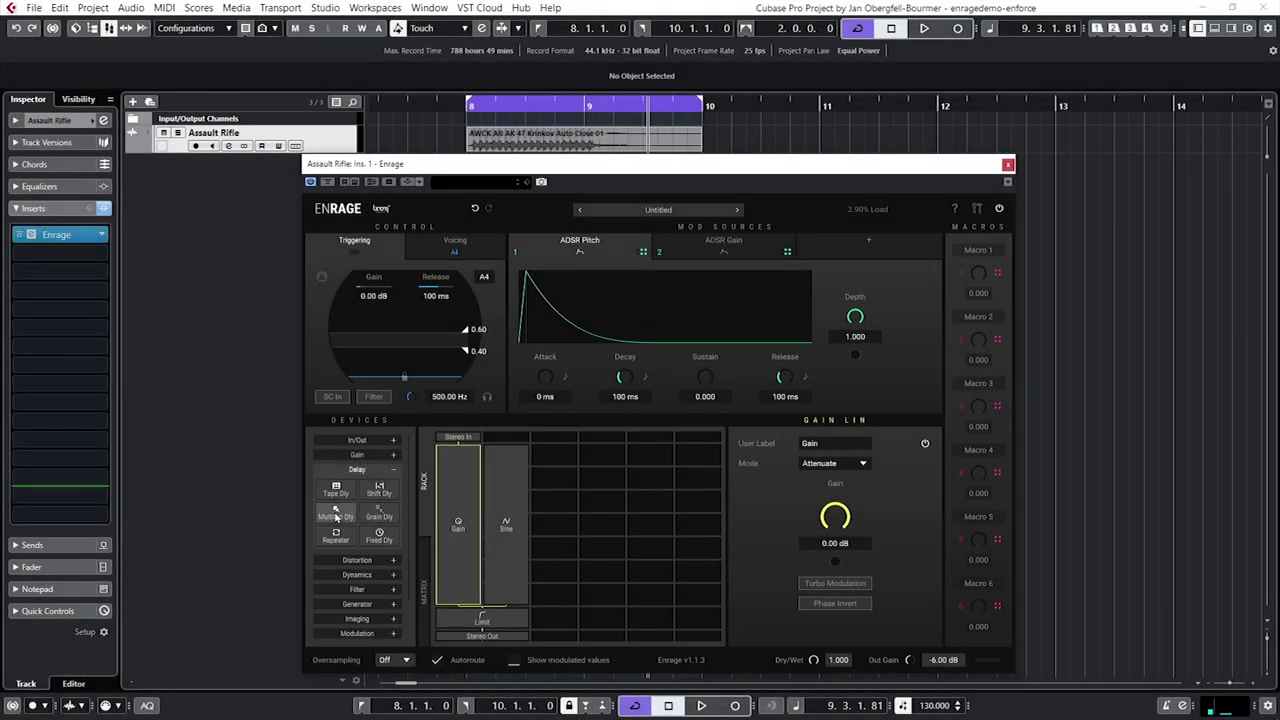
left_click_drag(338, 492, 495, 520)
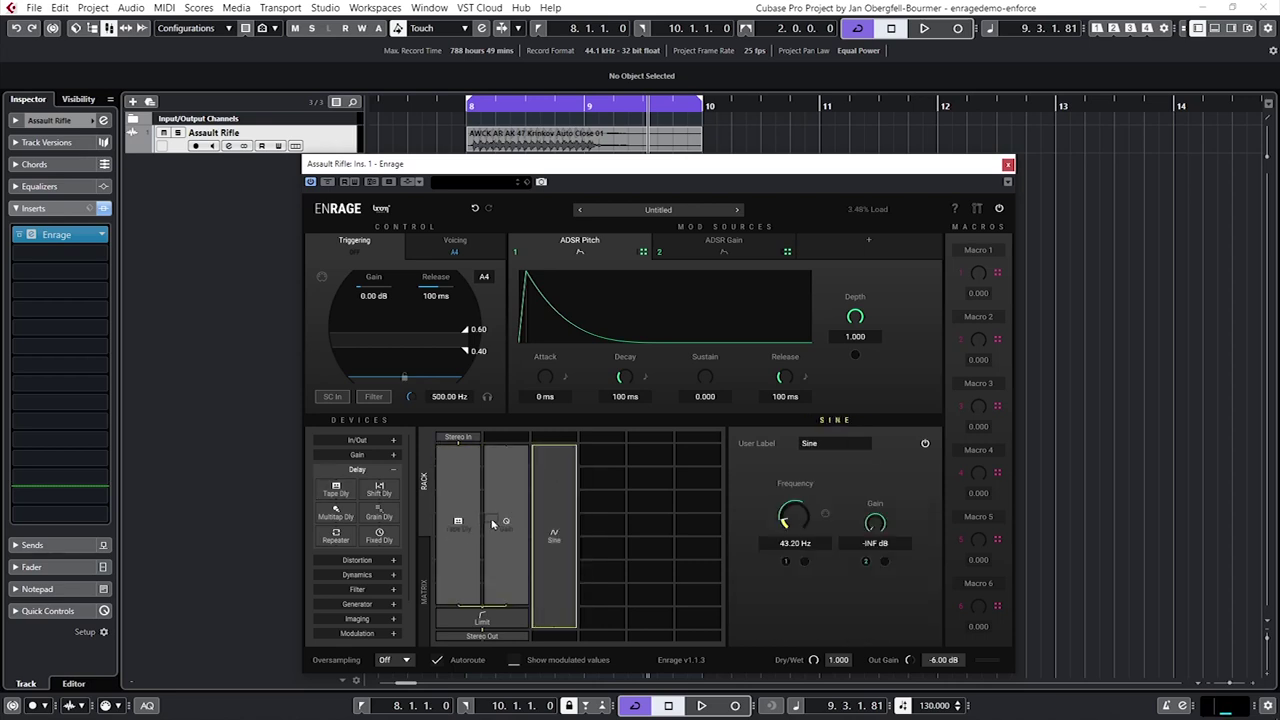
left_click(492, 523)
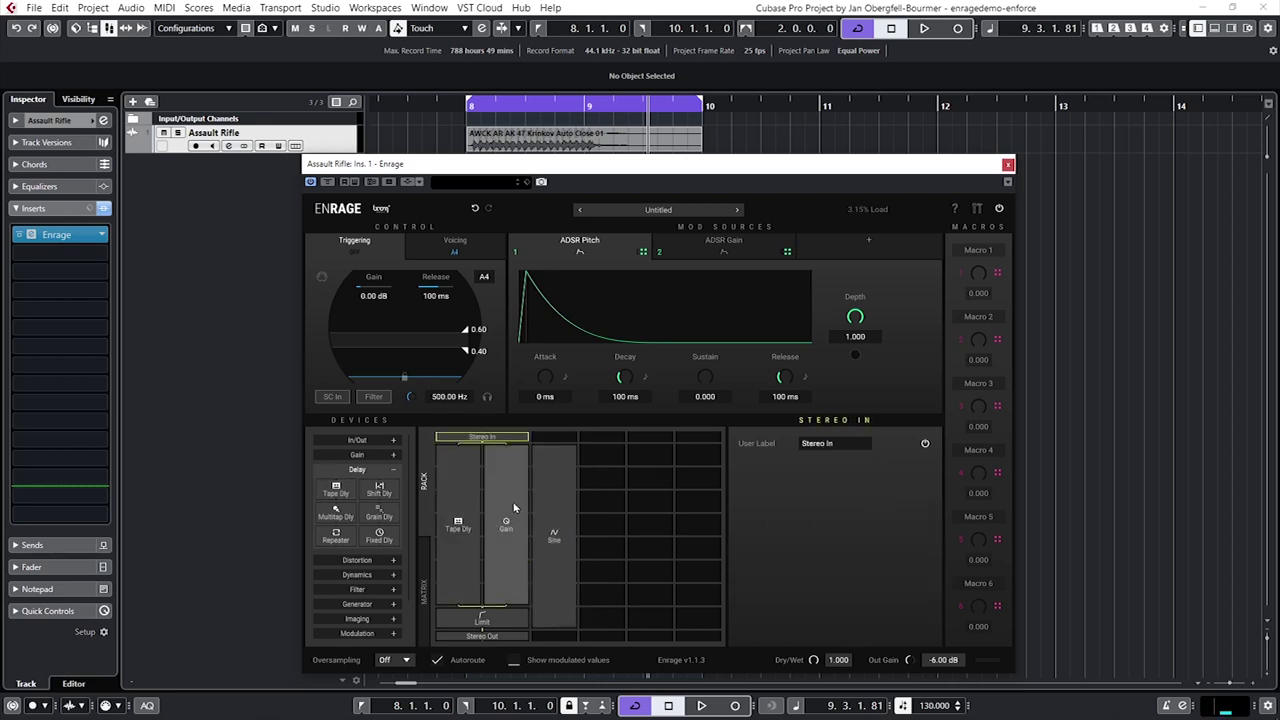
left_click(506, 619)
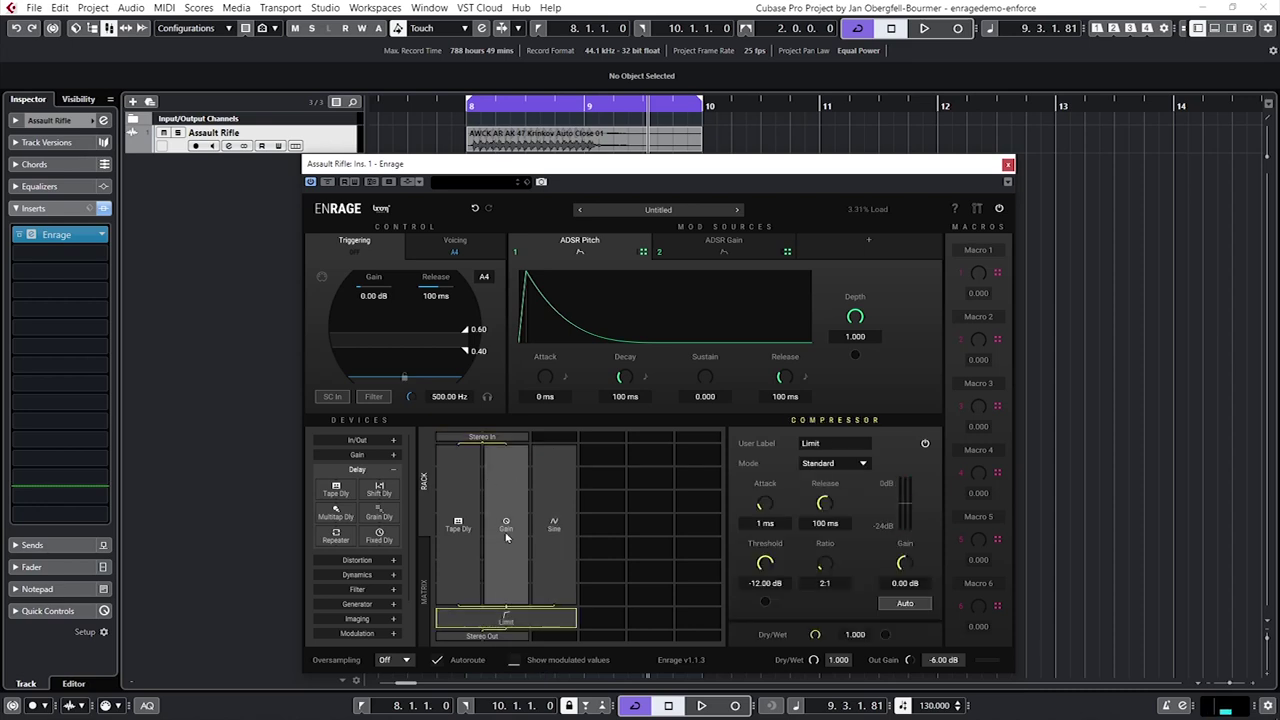
Set the Tape Dly's Delay Mod to 0.244 while auditioning the loop
left_click(458, 525)
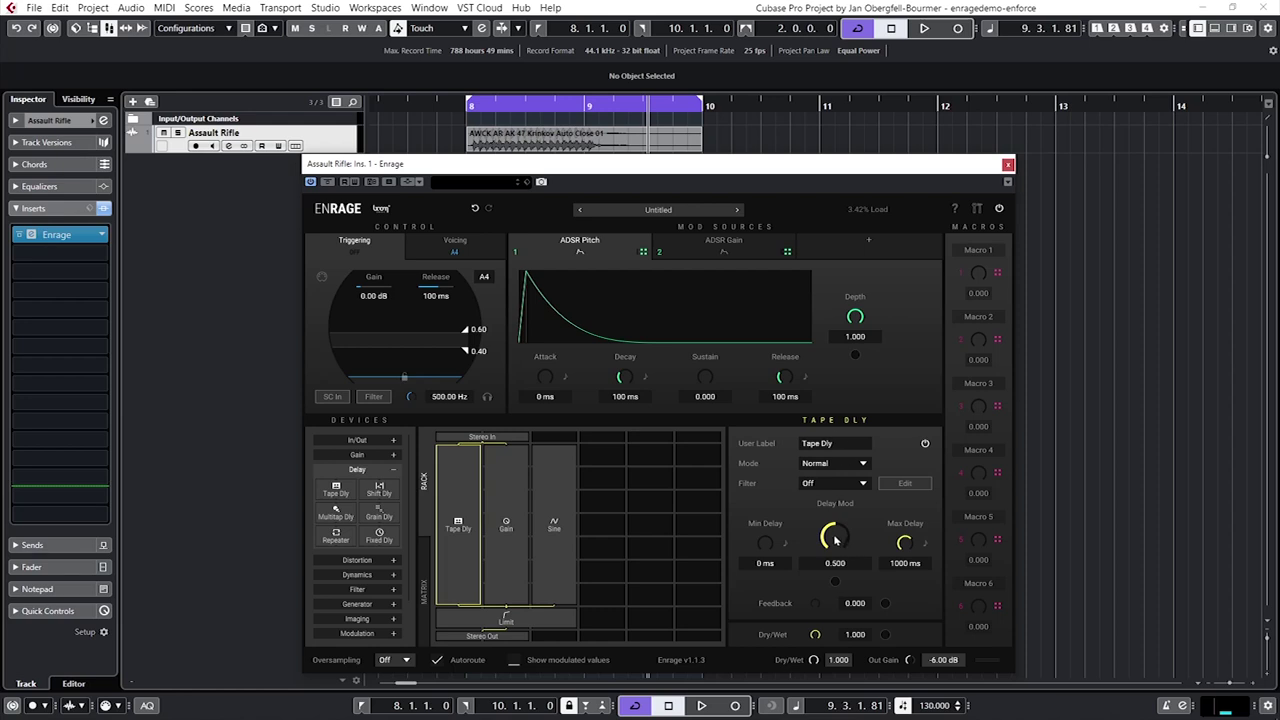
key("space")
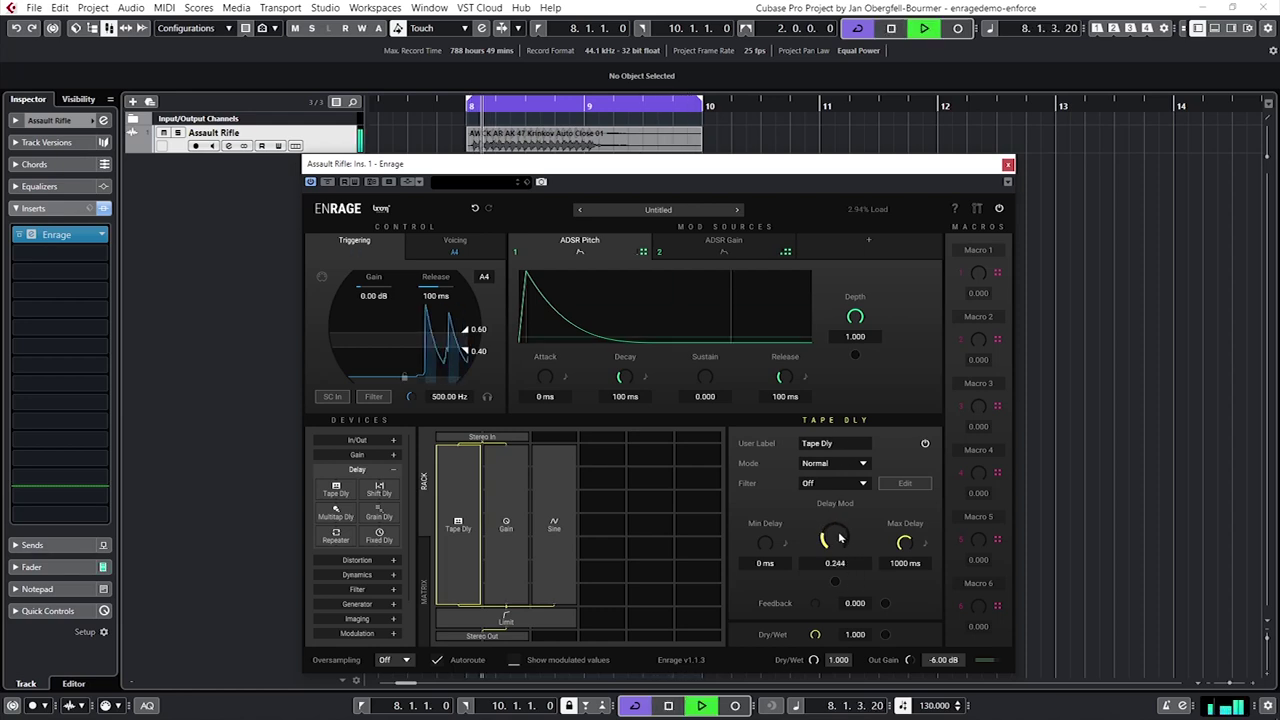
key("space")
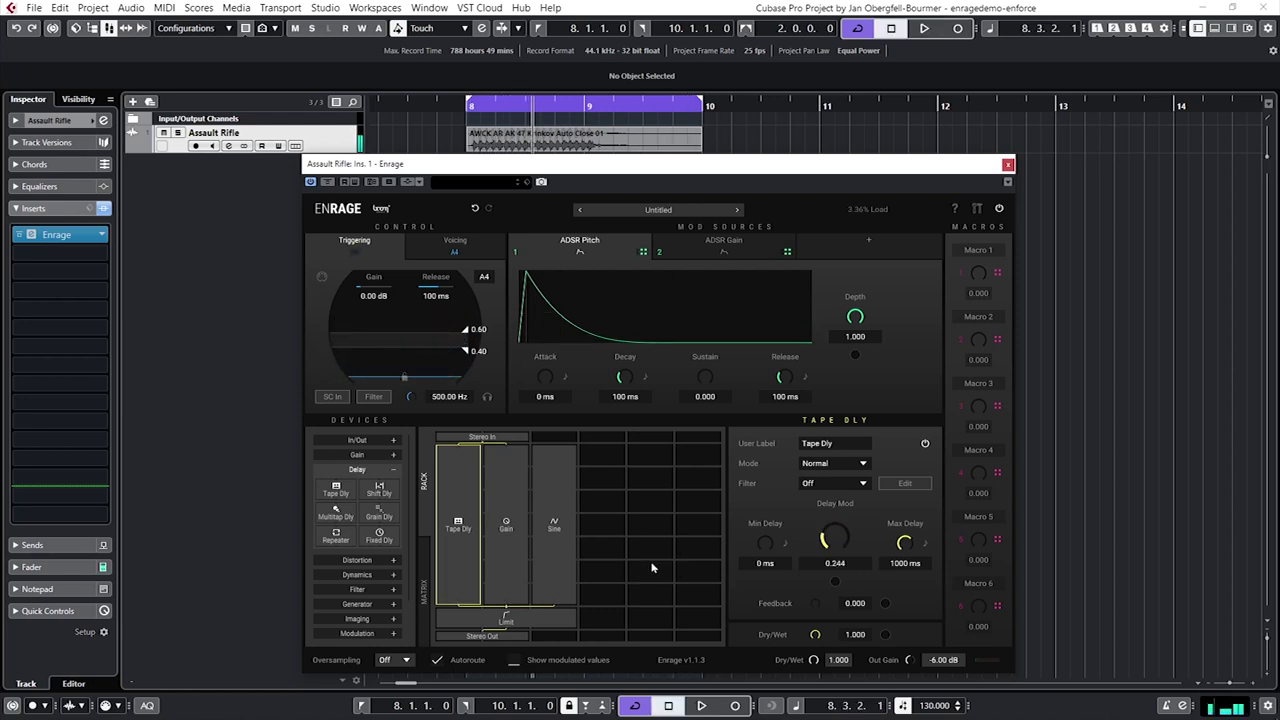
Add a Curve mod source named Tail Gain and lower its start point to flatten the curve at zero
left_click(846, 254)
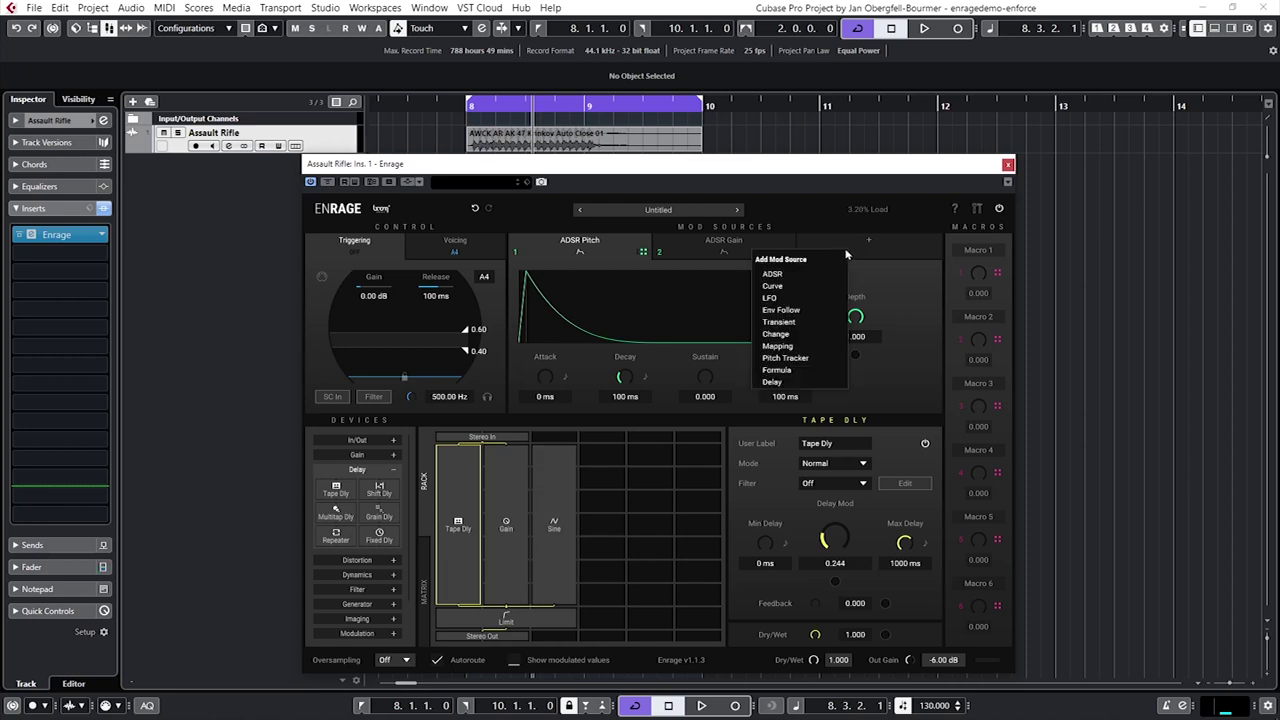
left_click(773, 286)
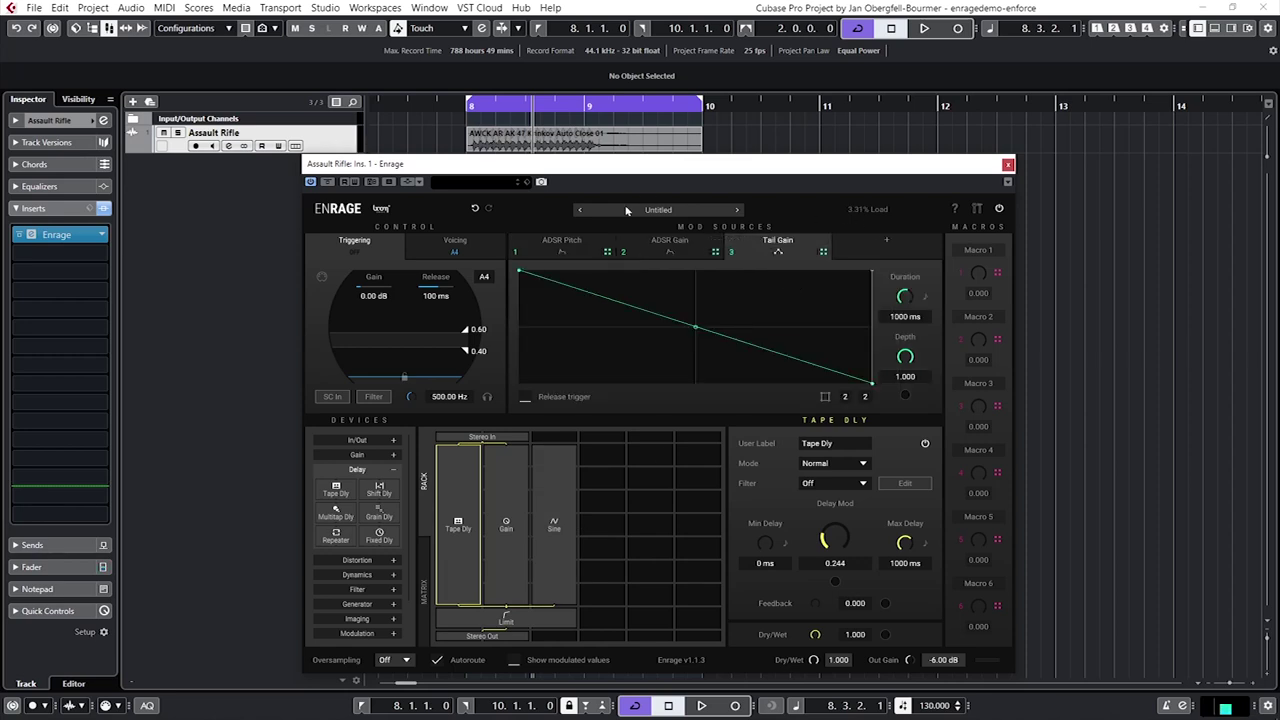
left_click_drag(510, 277, 517, 383)
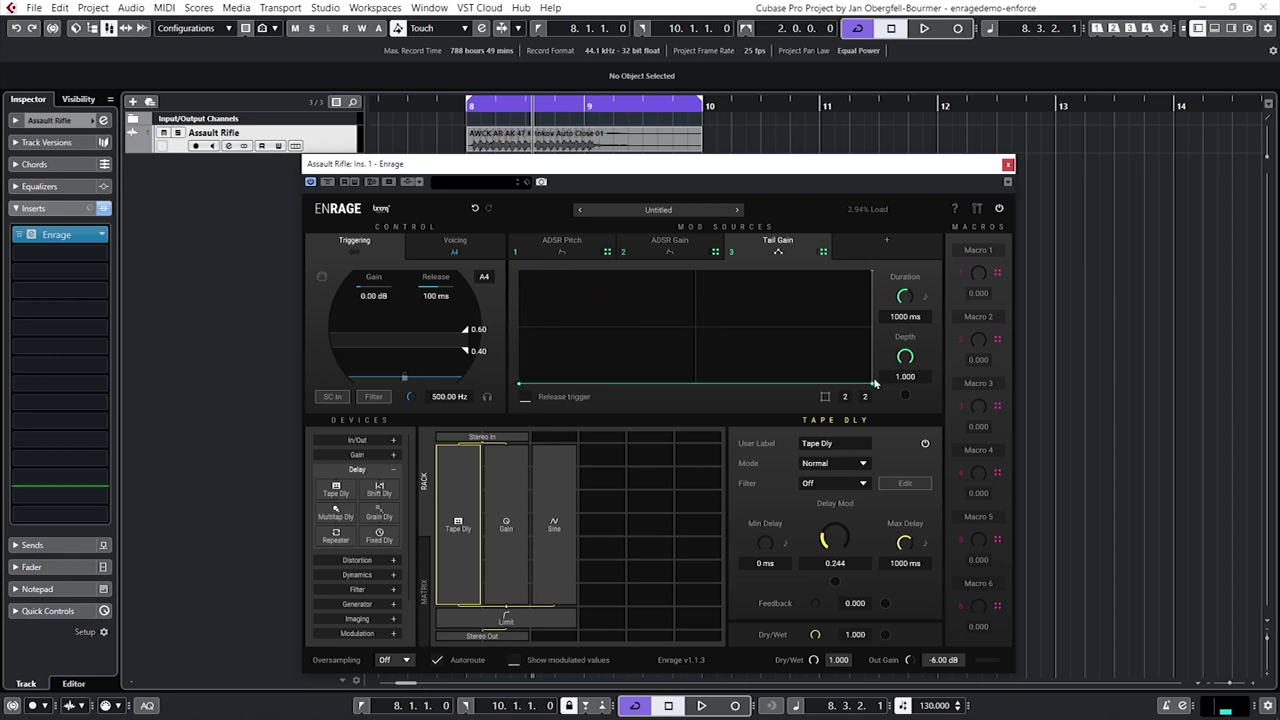
Raise the Tail Gain curve's end point to maximum and bend the curve into a slow-starting exponential rise
left_click_drag(875, 383, 872, 271)
left_click_drag(690, 332, 713, 376)
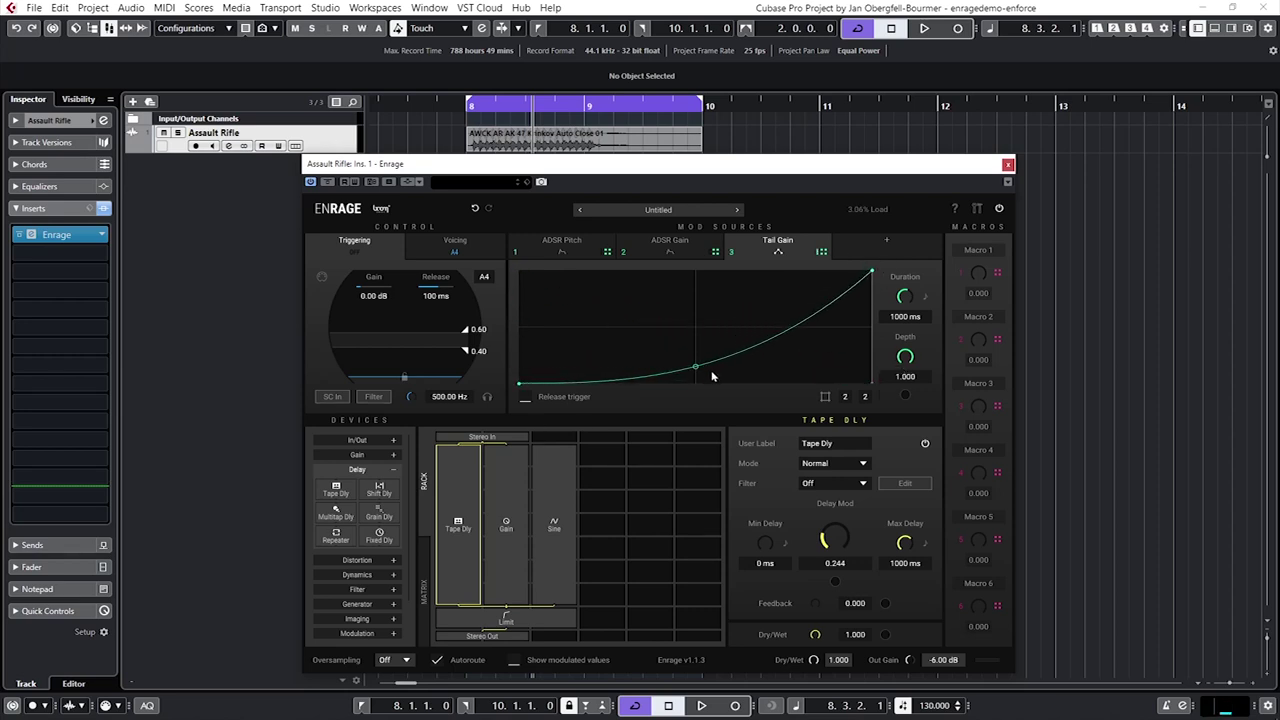
Insert a Gain Lin after the Tape Dly, set its gain to -INF dB and modulate it with Tail Gain
left_click(369, 456)
left_click_drag(335, 477, 458, 594)
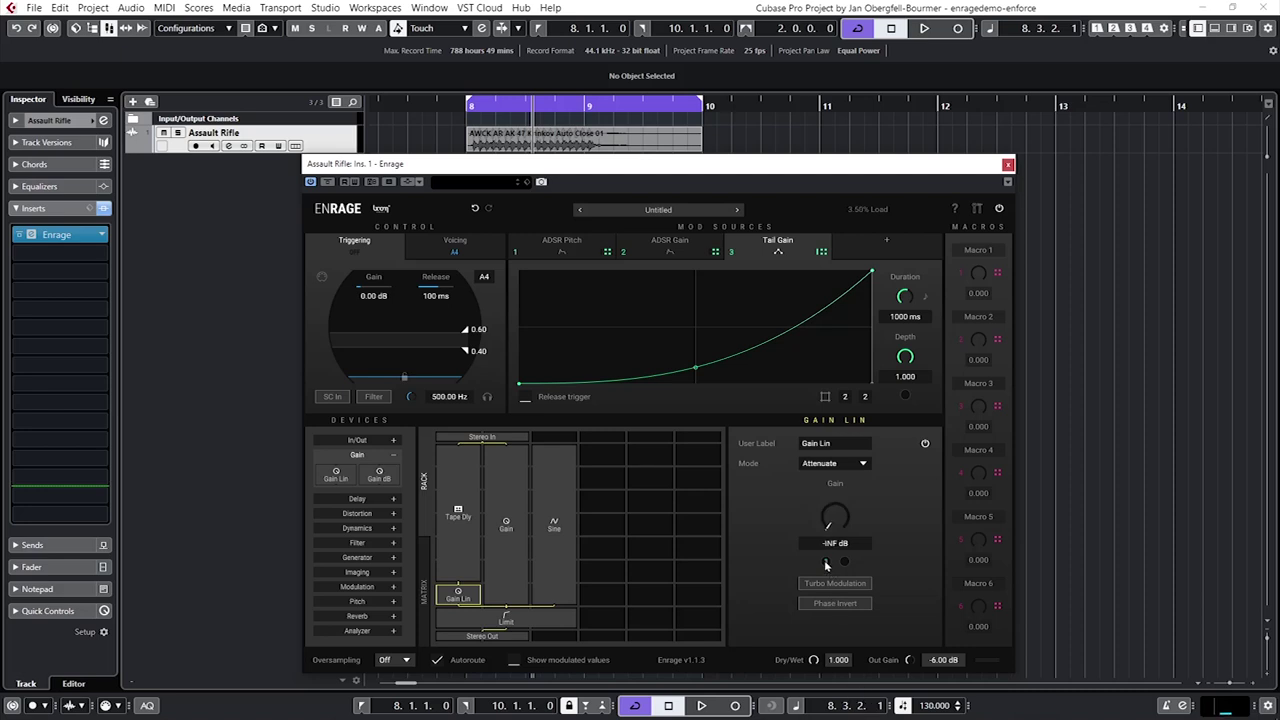
left_click(626, 570)
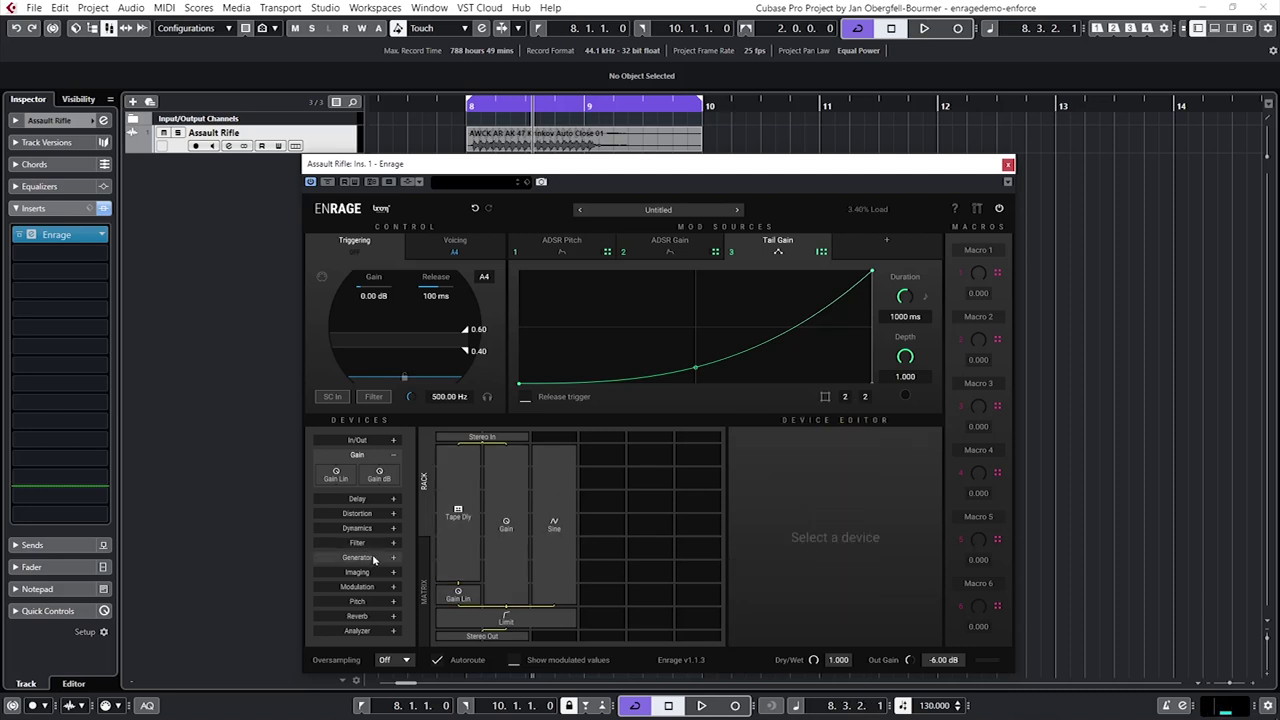
Insert a Multitap Dly between the Tape Dly and Gain Lin, label it Early Reflect and randomize its taps
left_click(363, 498)
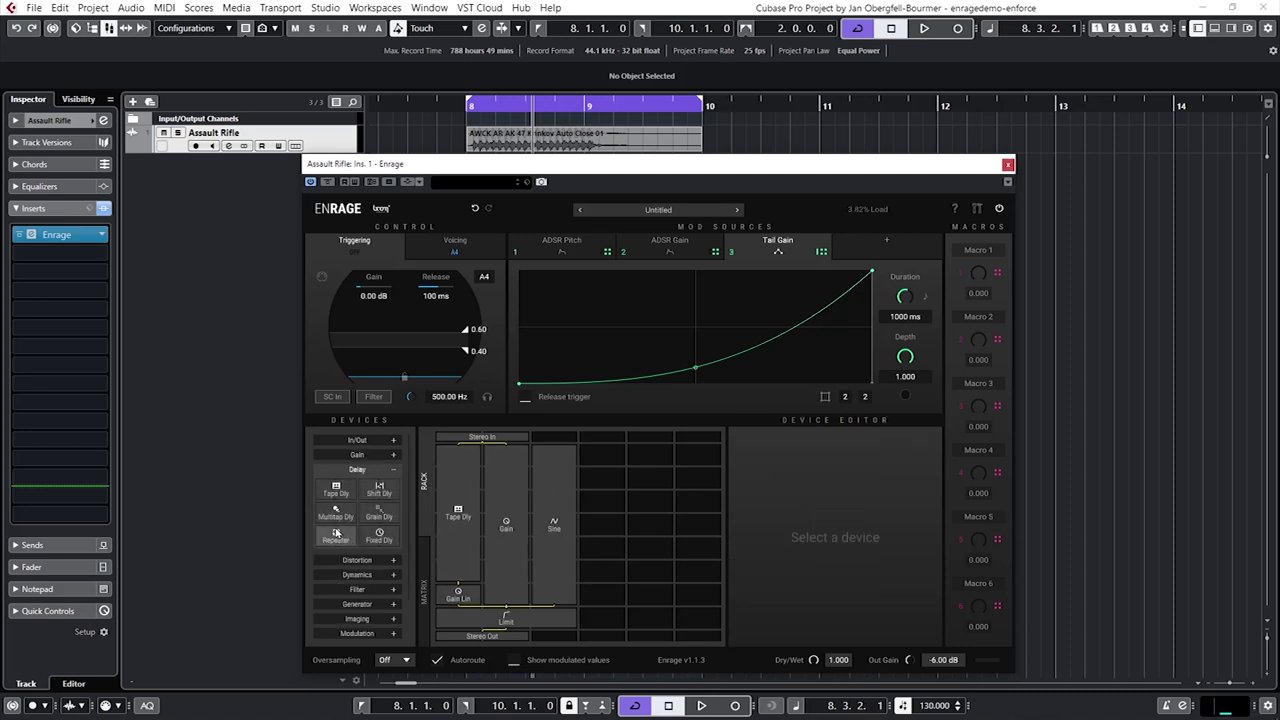
left_click_drag(336, 512, 477, 548)
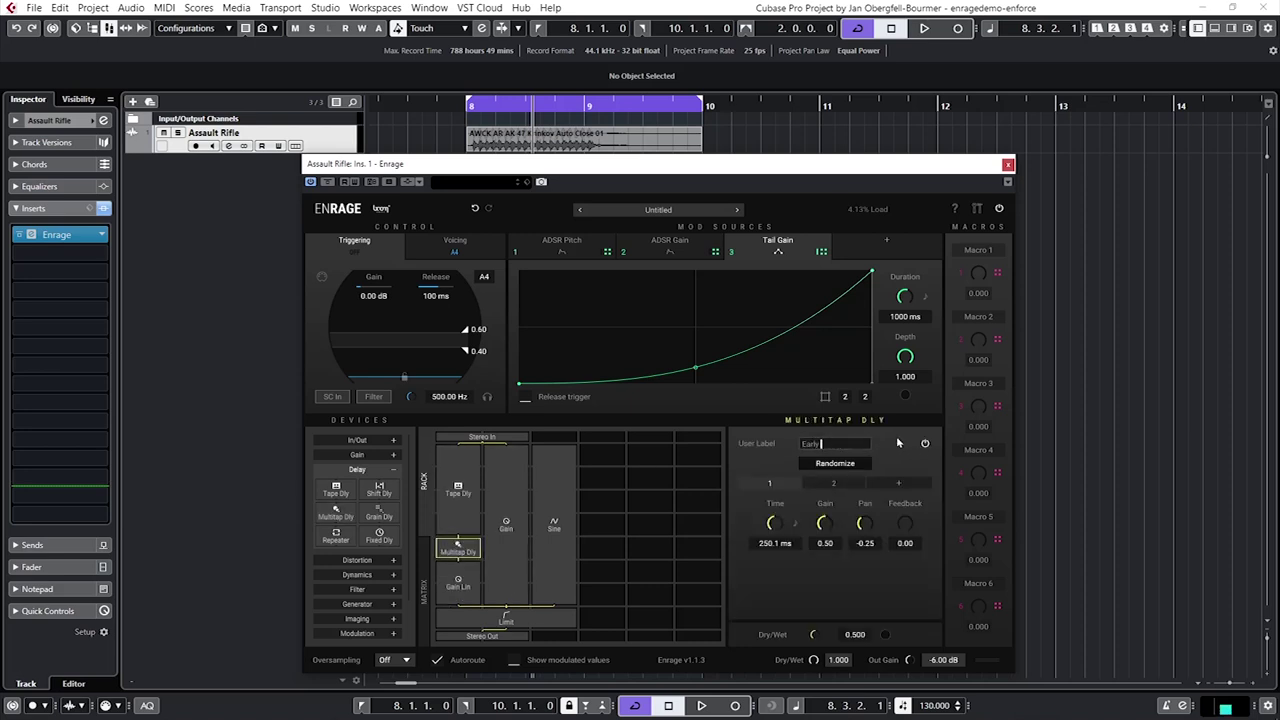
left_click(807, 440)
left_click(802, 460)
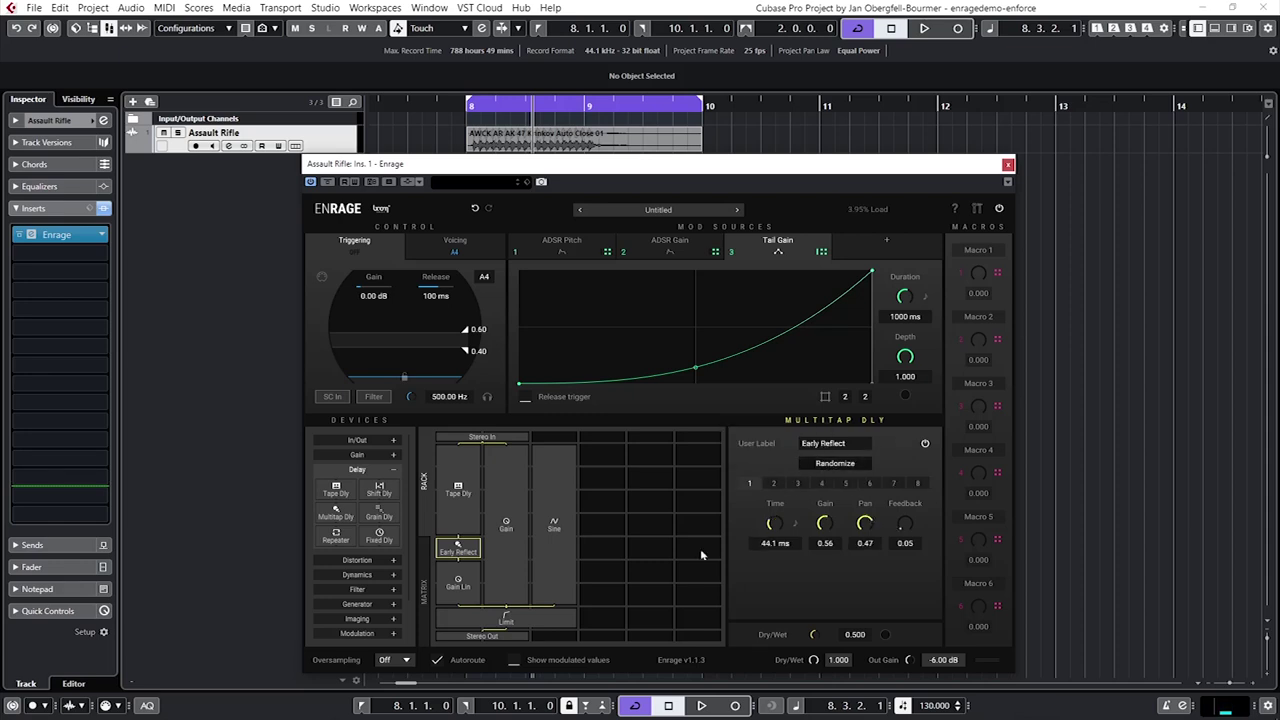
Play the loop to audition the early reflections and check the modulated Gain Lin
left_click(652, 532)
key("space")
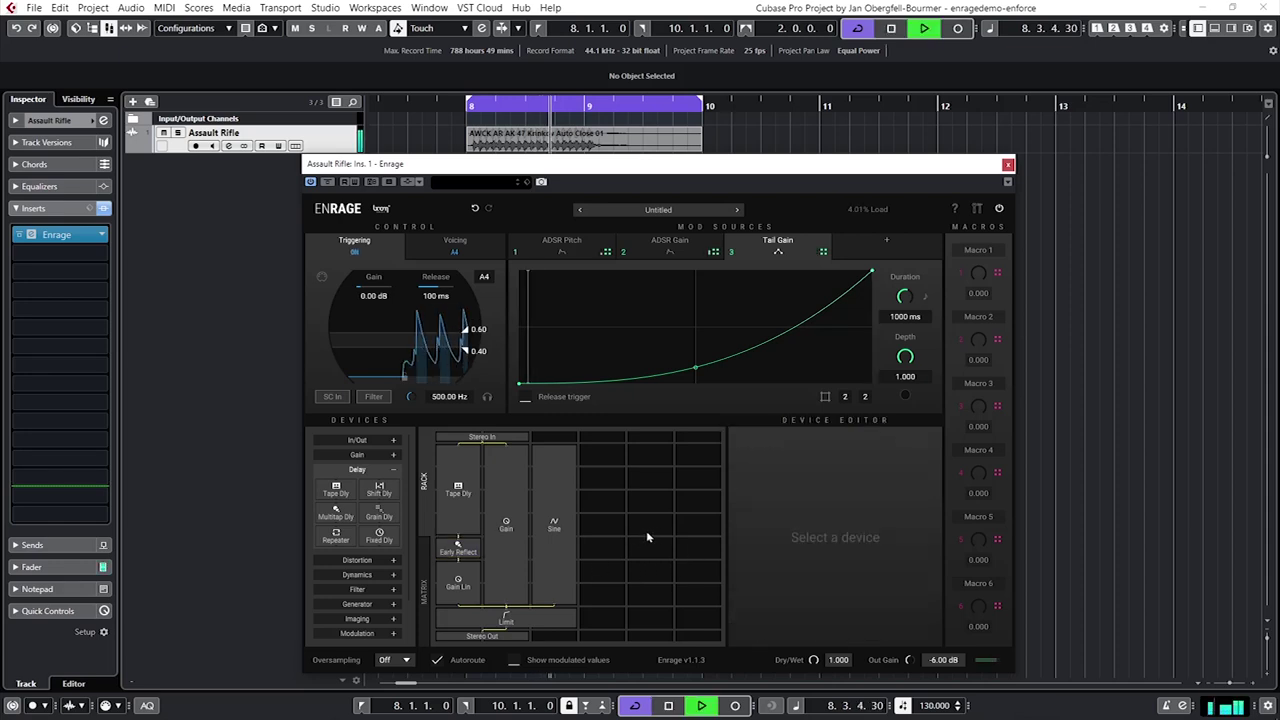
left_click(471, 595)
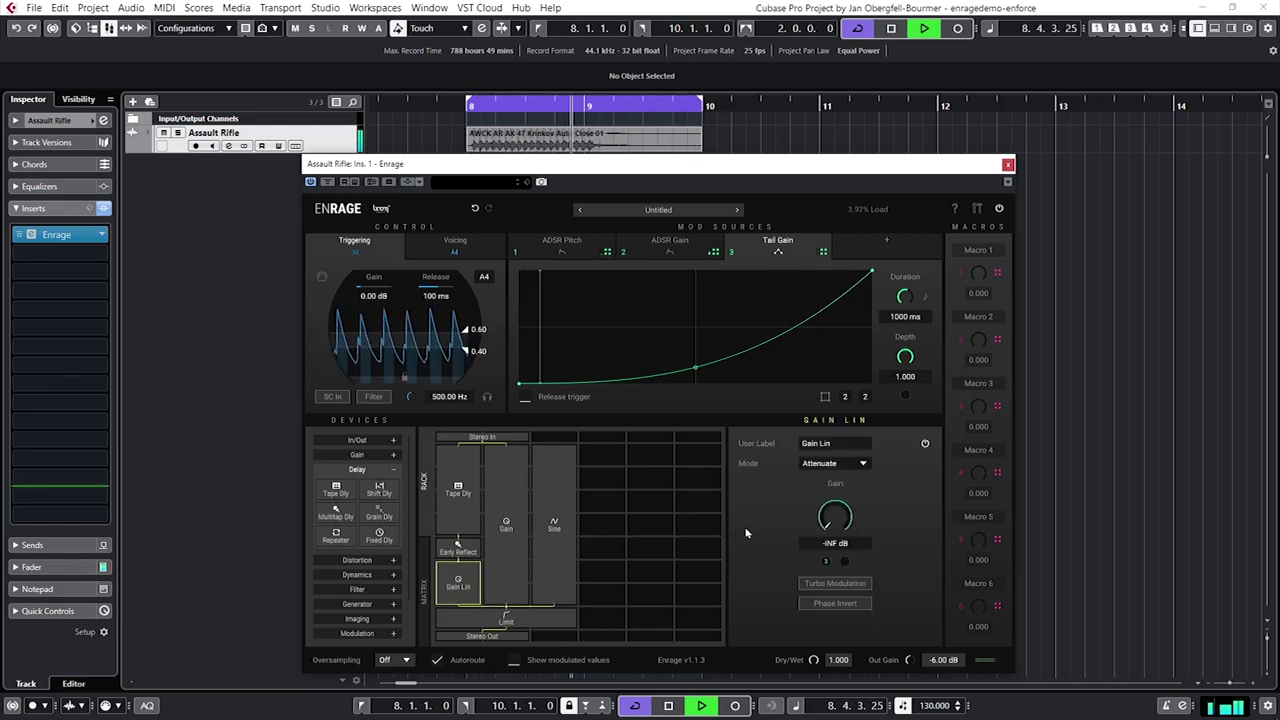
key("space")
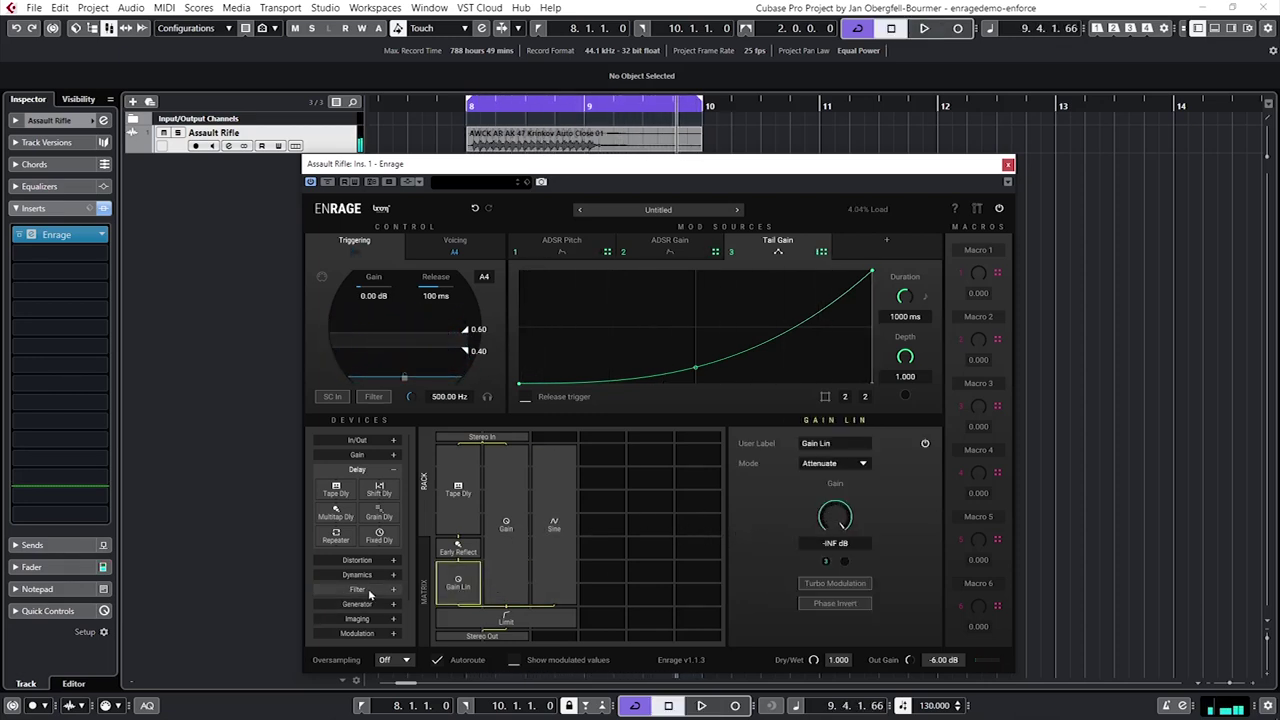
Insert a Multi Filter after the Gain Lin, set its type to BP12 and its cutoff to 802.62 Hz while looping
left_click(378, 589)
left_click_drag(336, 532, 460, 597)
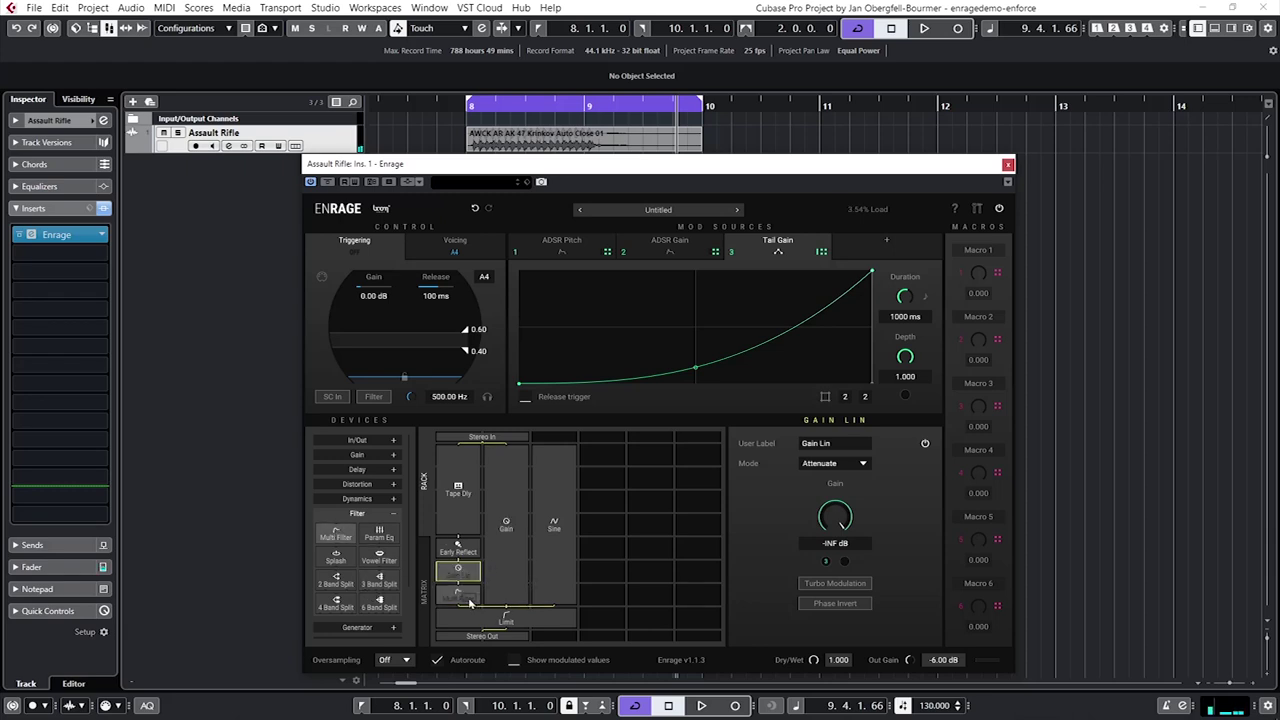
left_click(844, 464)
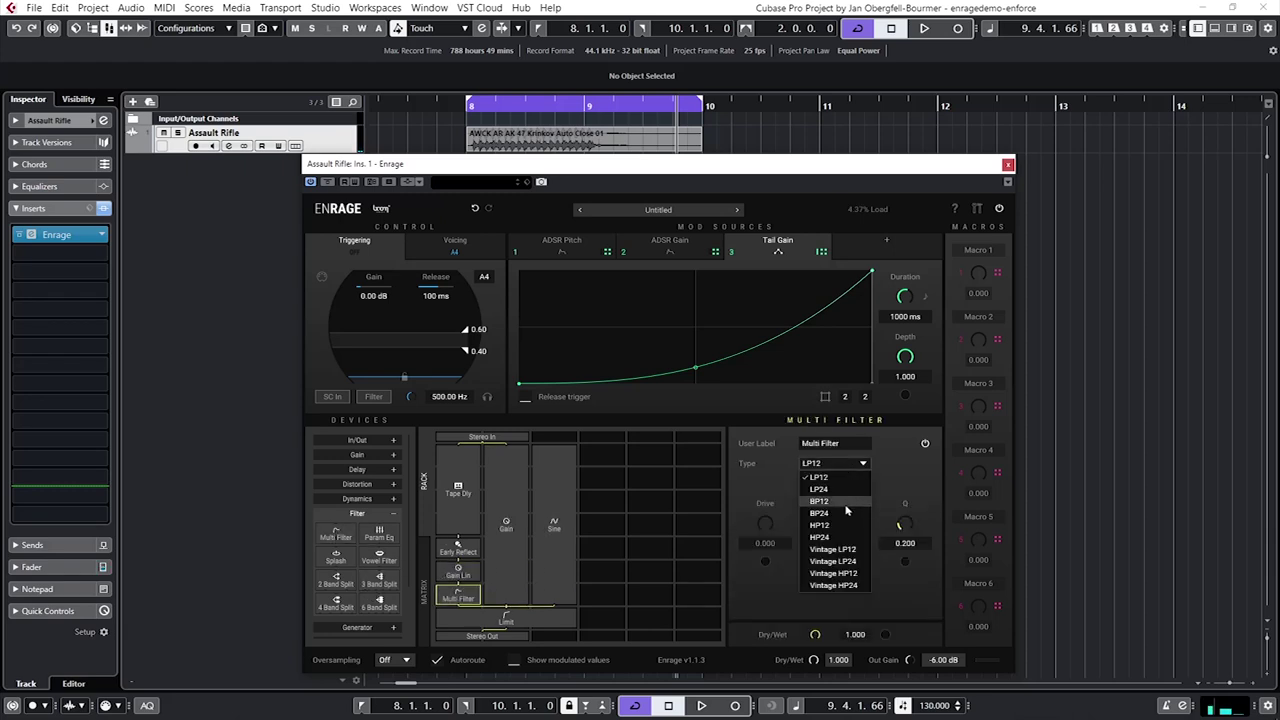
left_click(862, 511)
key("space")
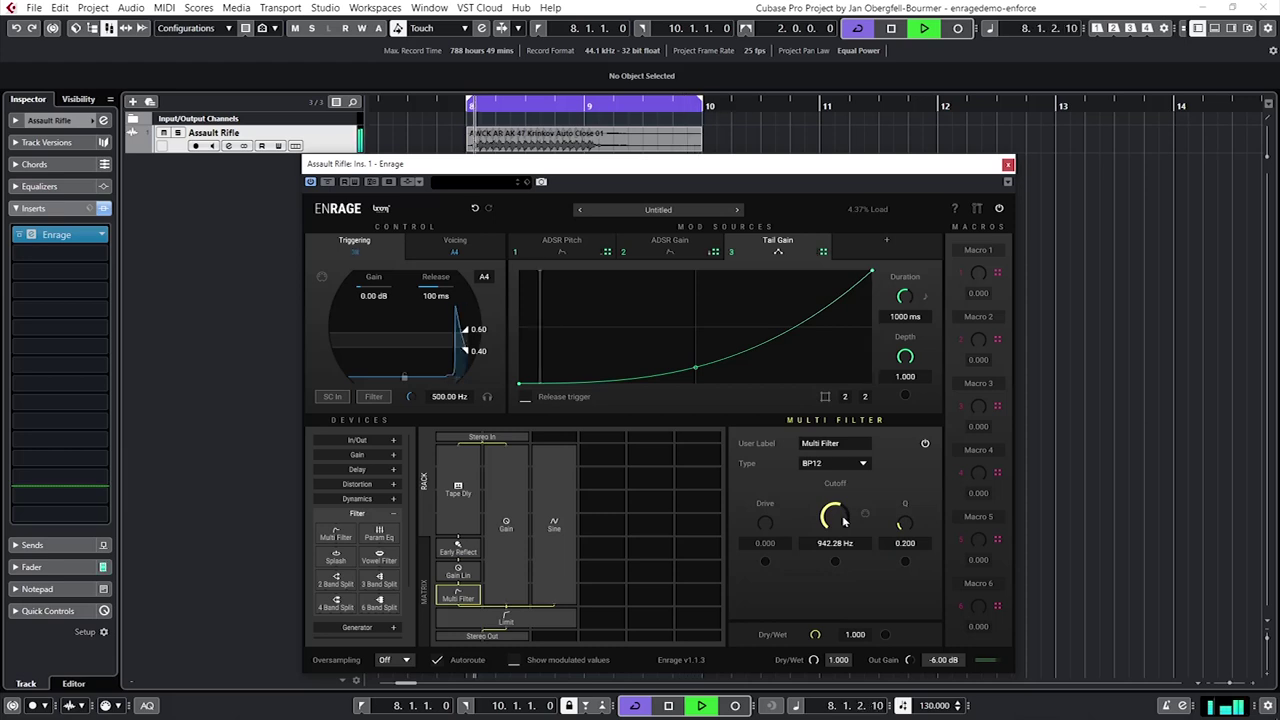
scroll(843, 521, "down", 3)
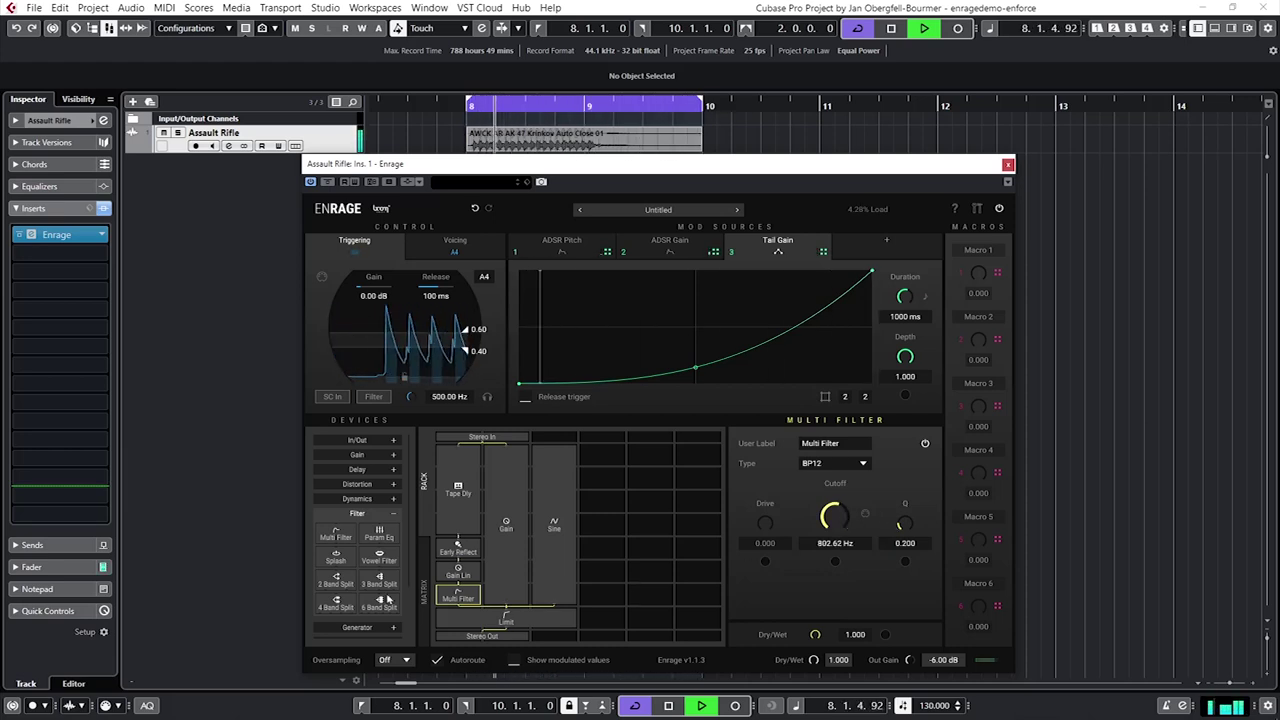
Insert an IR Verb after the Multi Filter in the tail chain
left_click(357, 513)
left_click(357, 586)
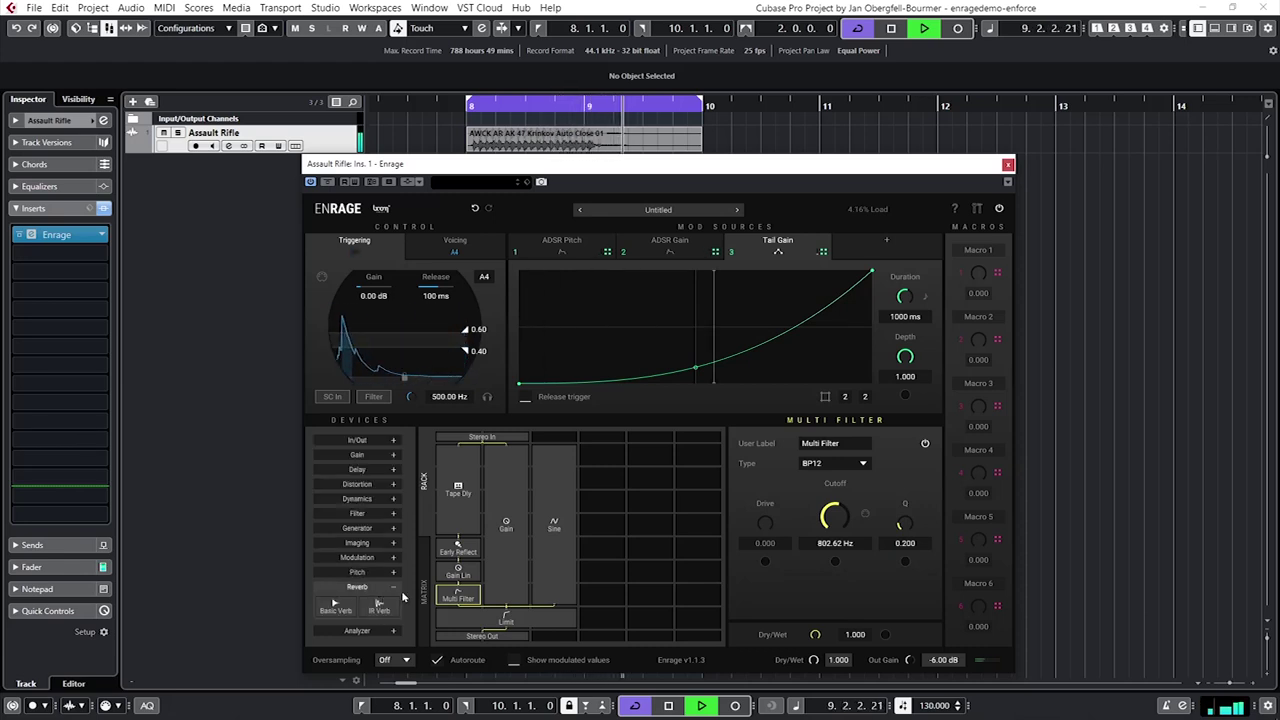
key("space")
left_click_drag(380, 612, 460, 595)
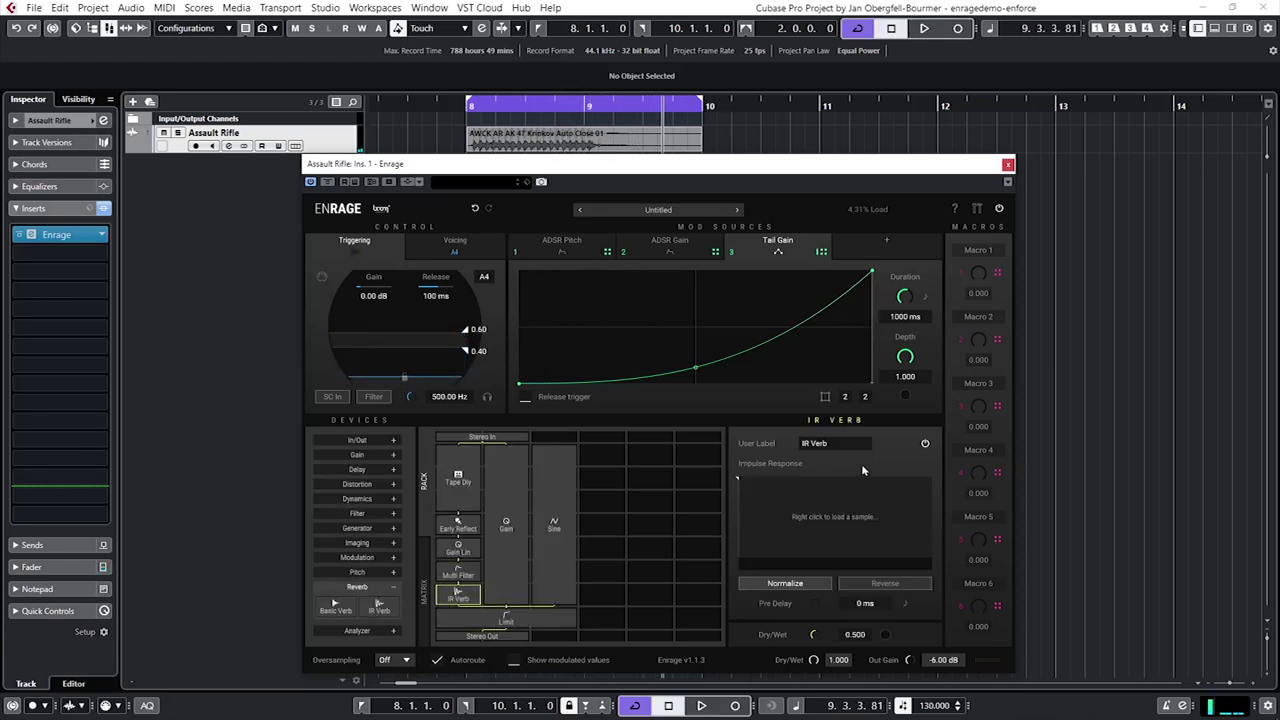
Load the built-in Church 01.wav impulse response into the IR Verb and set its Dry/Wet to 0.248 during playback
right_click(838, 507)
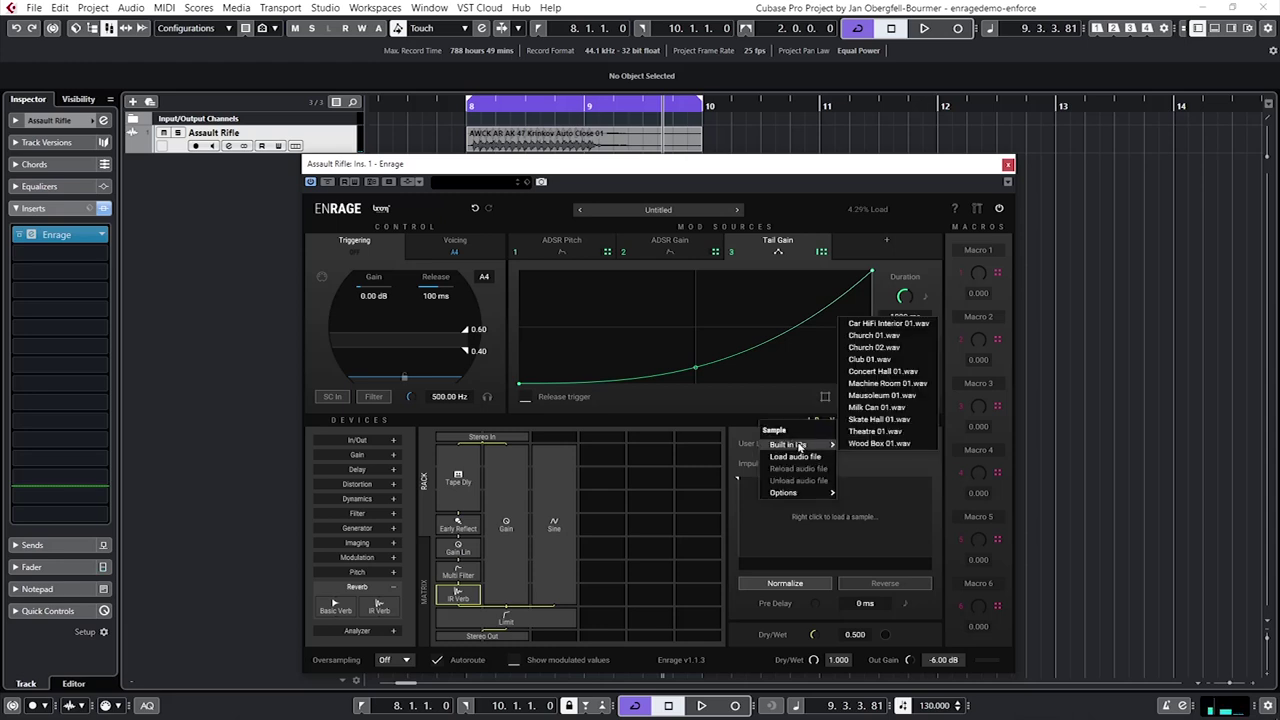
mouse_move(822, 448)
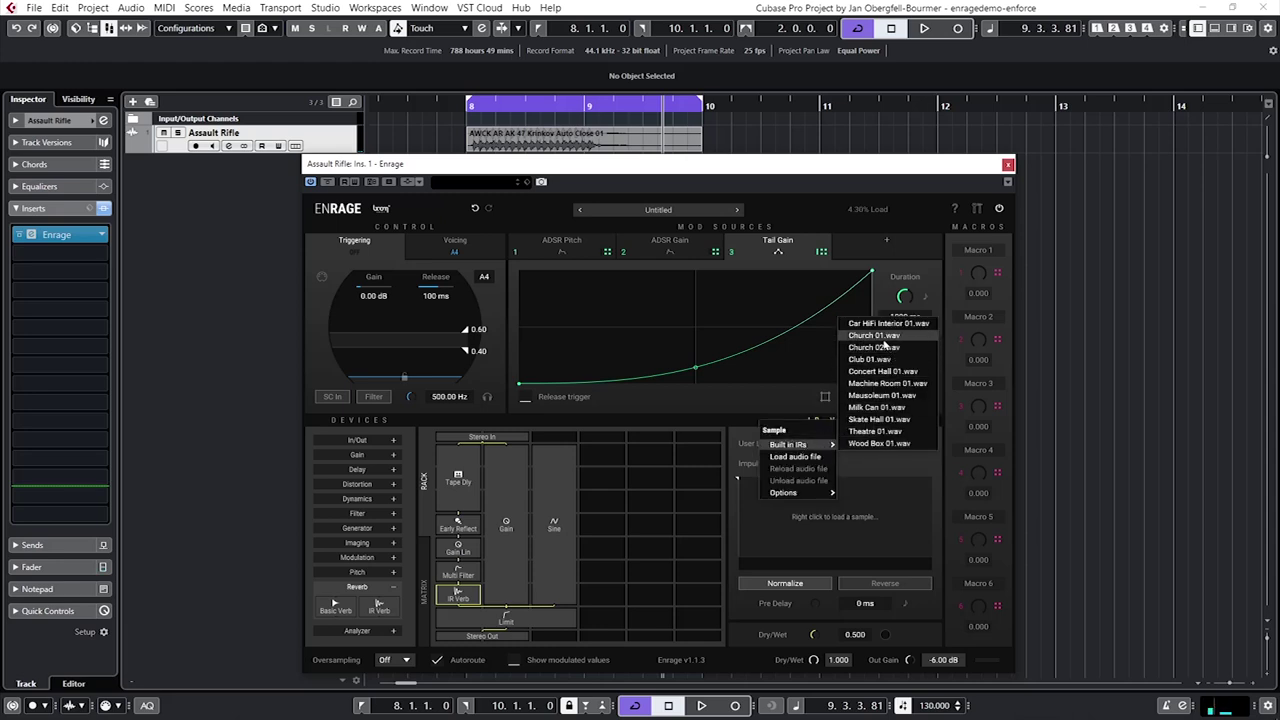
left_click(874, 335)
key("space")
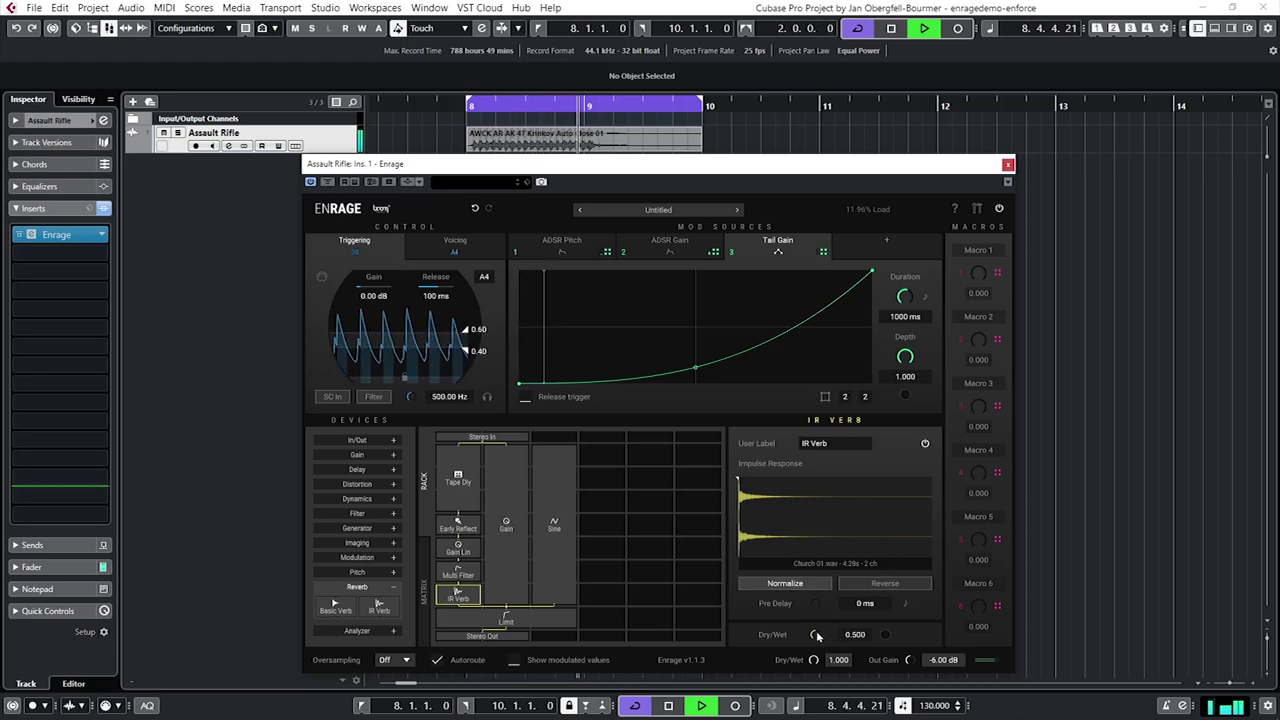
left_click_drag(817, 636, 817, 660)
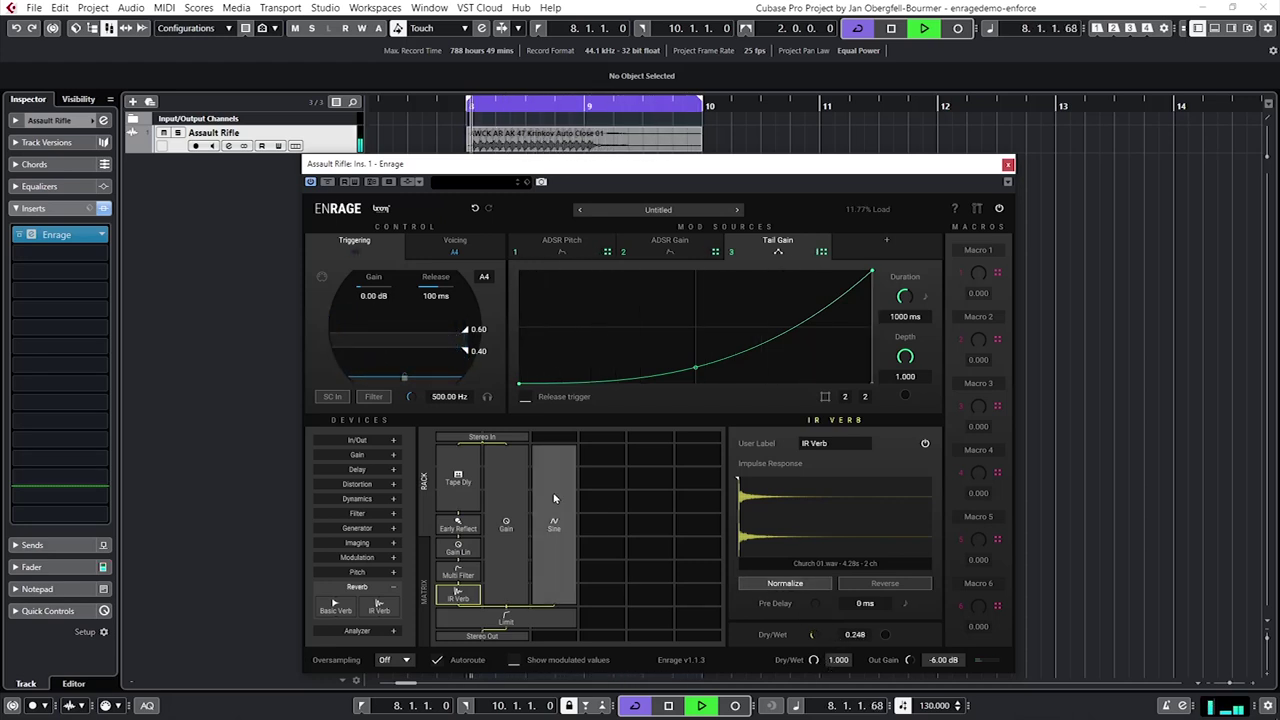
Modulate the Tape Dly's Delay Mod with Tail Gain and set its base value to 0.060 while auditioning the loop
left_click(458, 480)
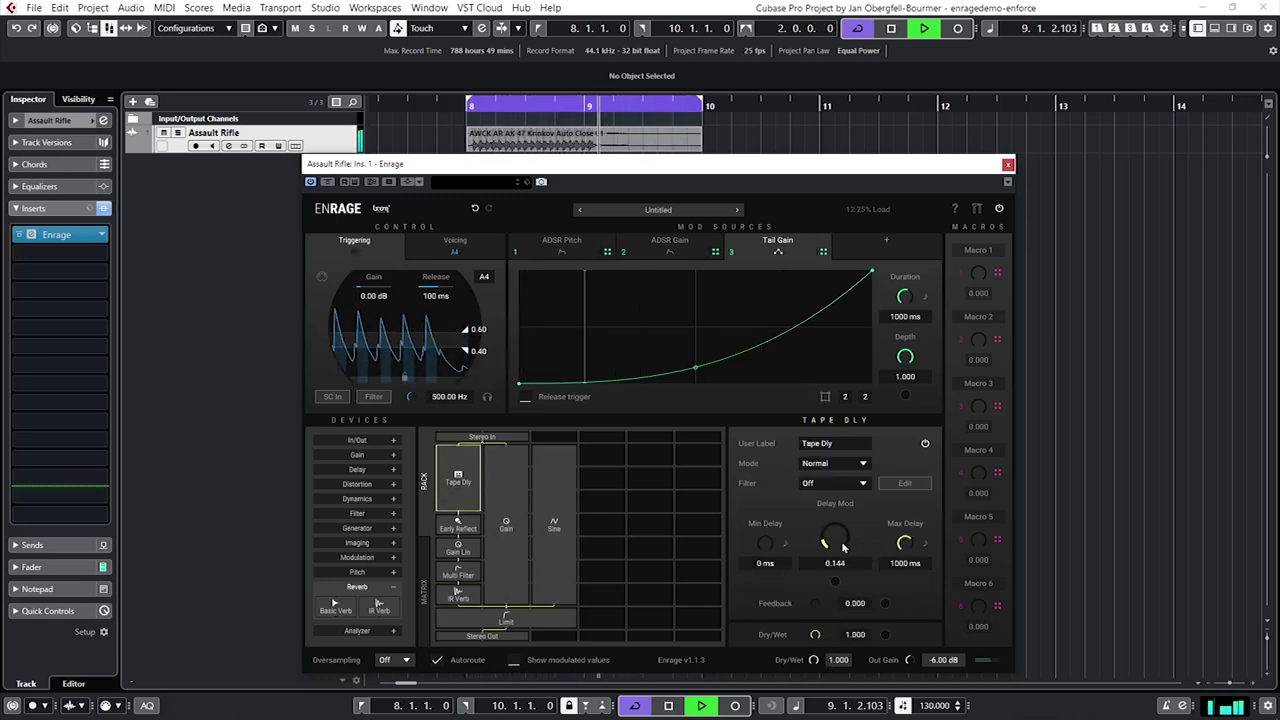
scroll(835, 540, "down", 2)
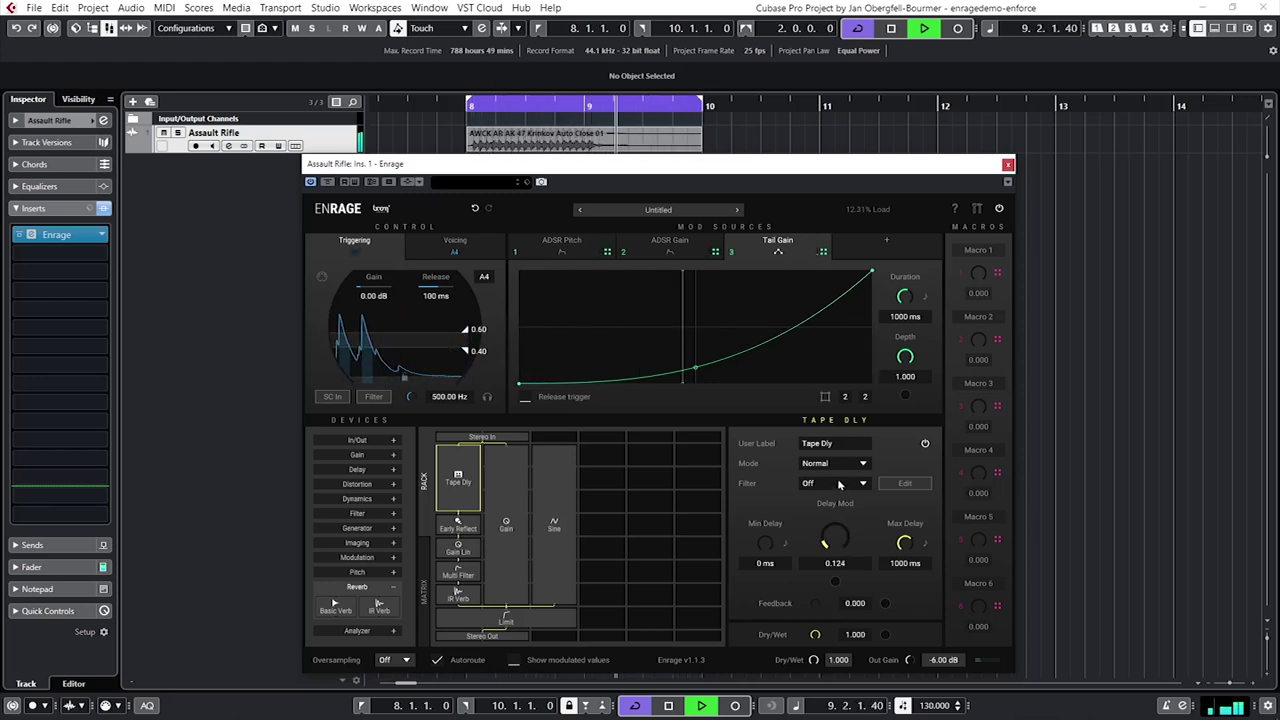
key("space")
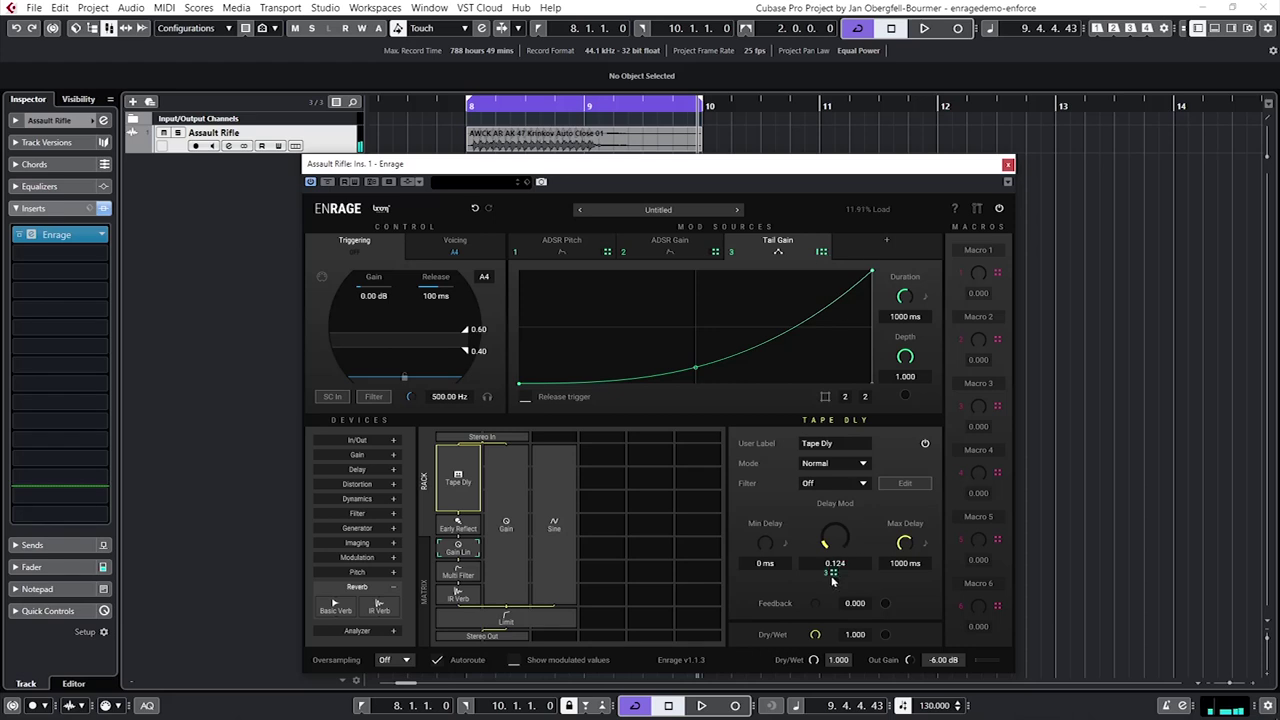
key("space")
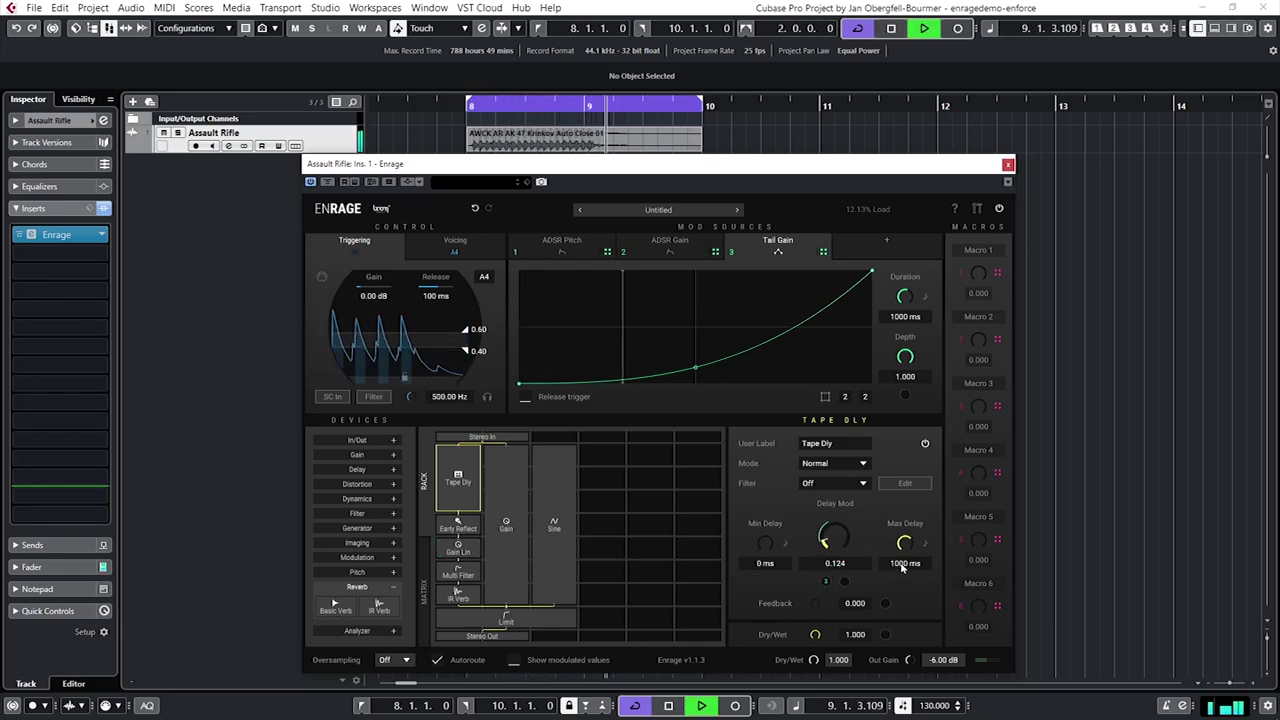
key("space")
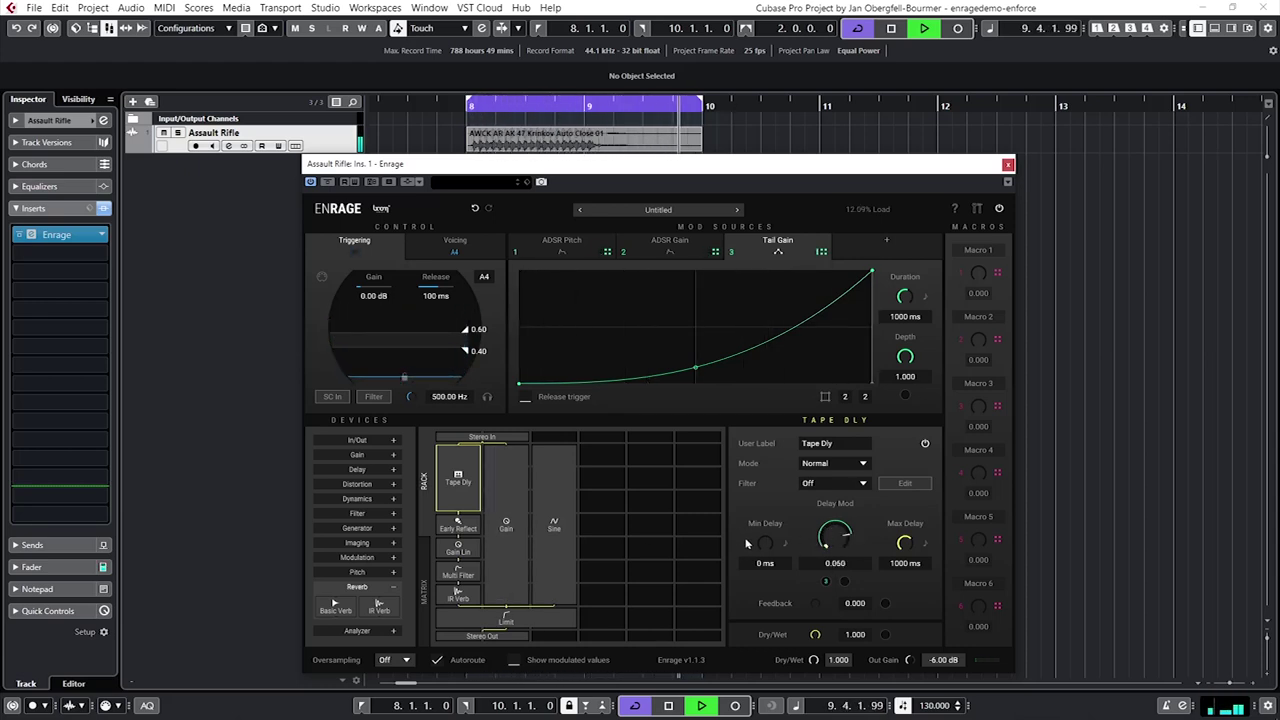
Insert a Gain Lin at the end of the tail chain and boost it to +6.00 dB in Boost 6dB mode
left_click(357, 454)
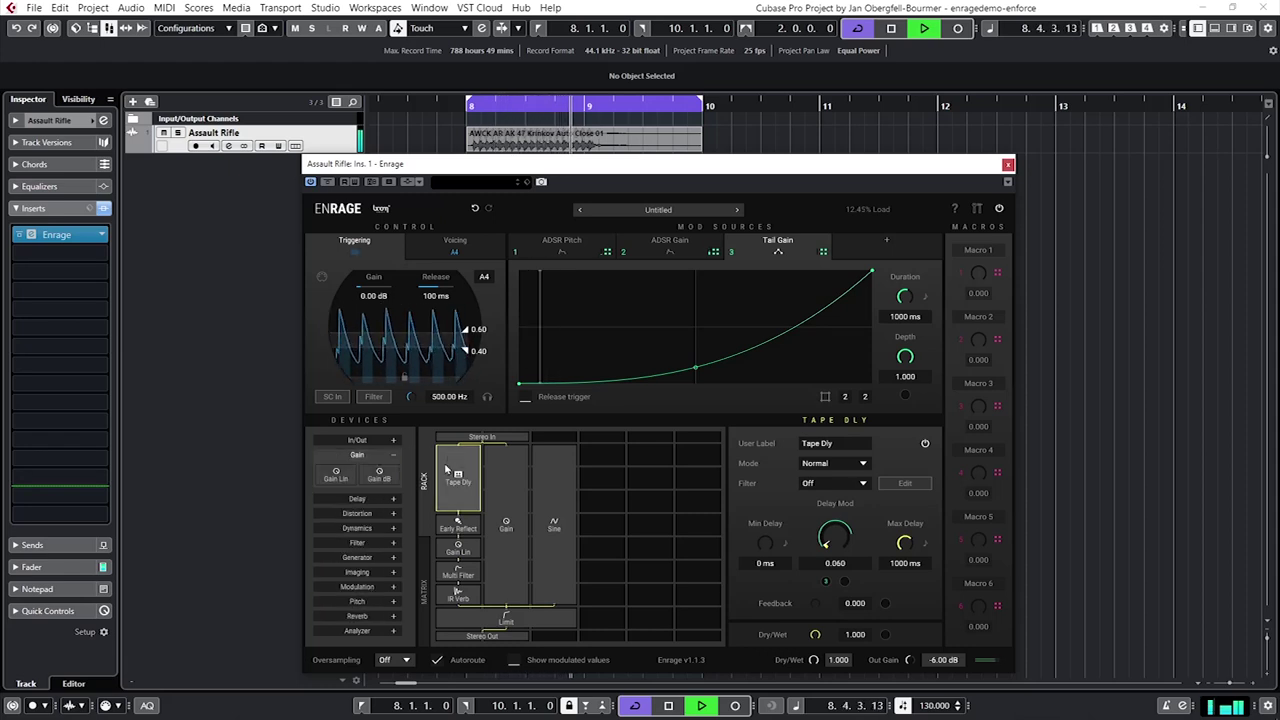
left_click_drag(336, 474, 470, 612)
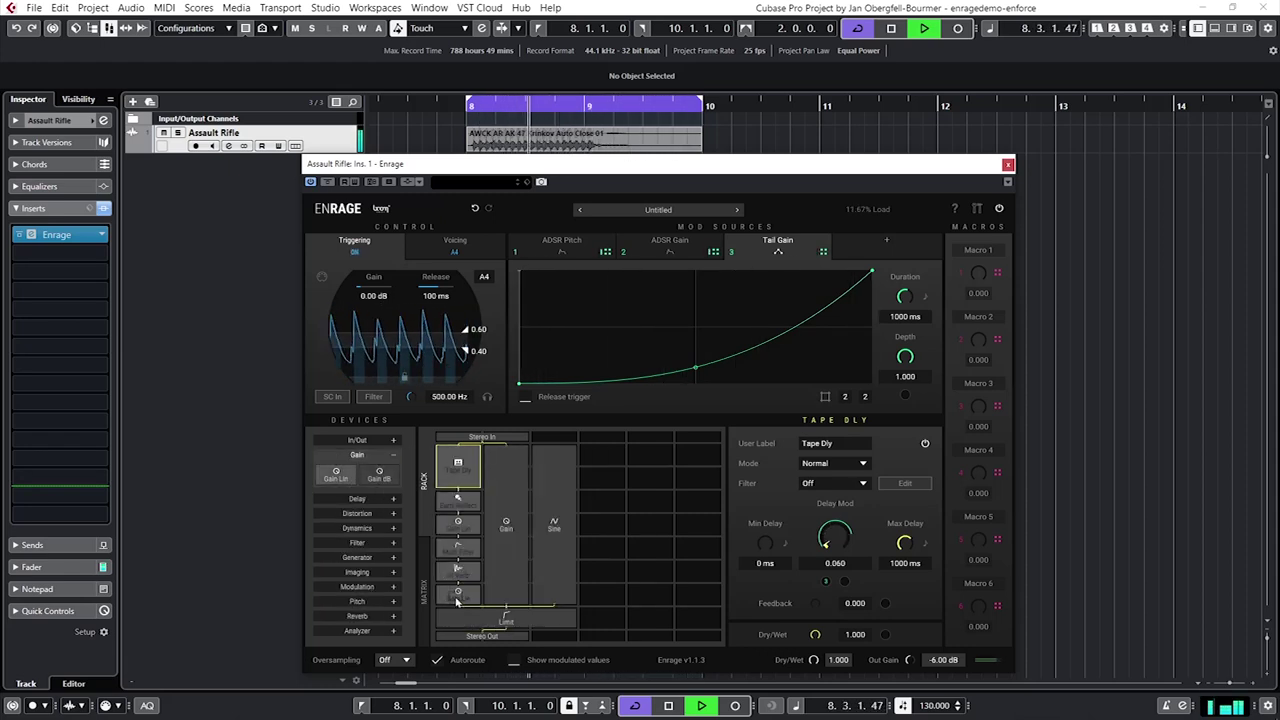
left_click(822, 464)
left_click(848, 490)
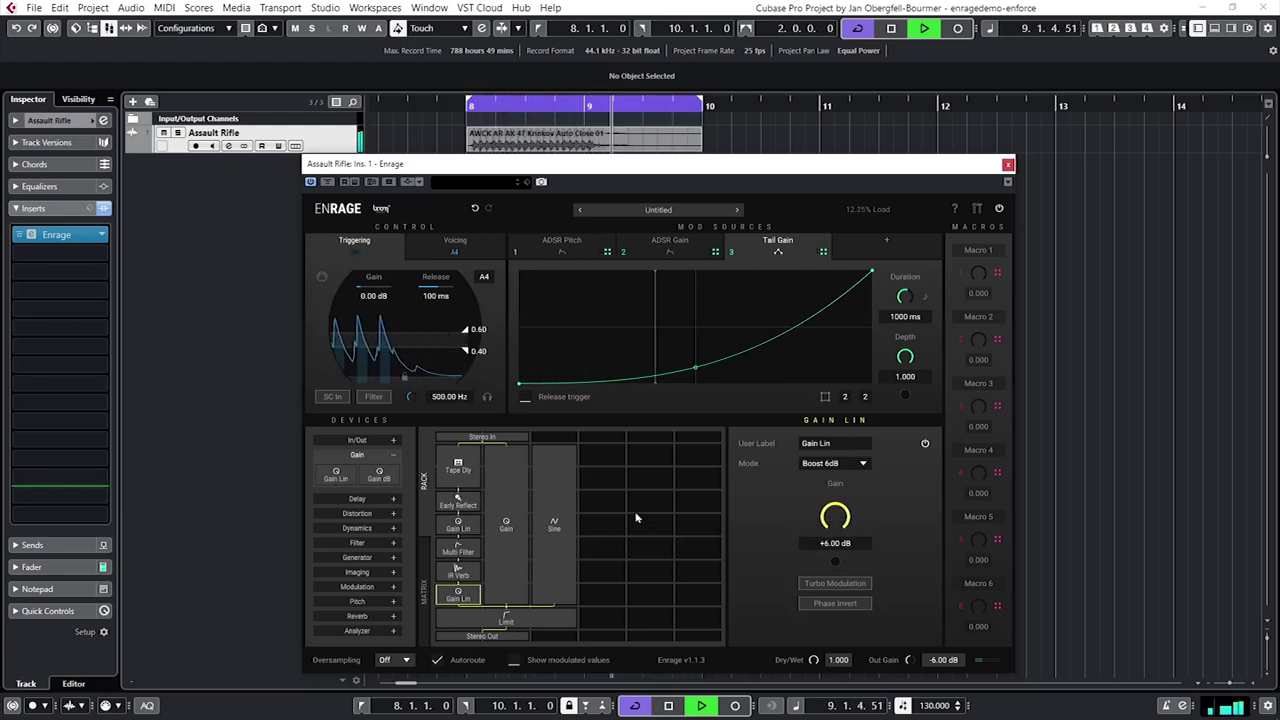
key("space")
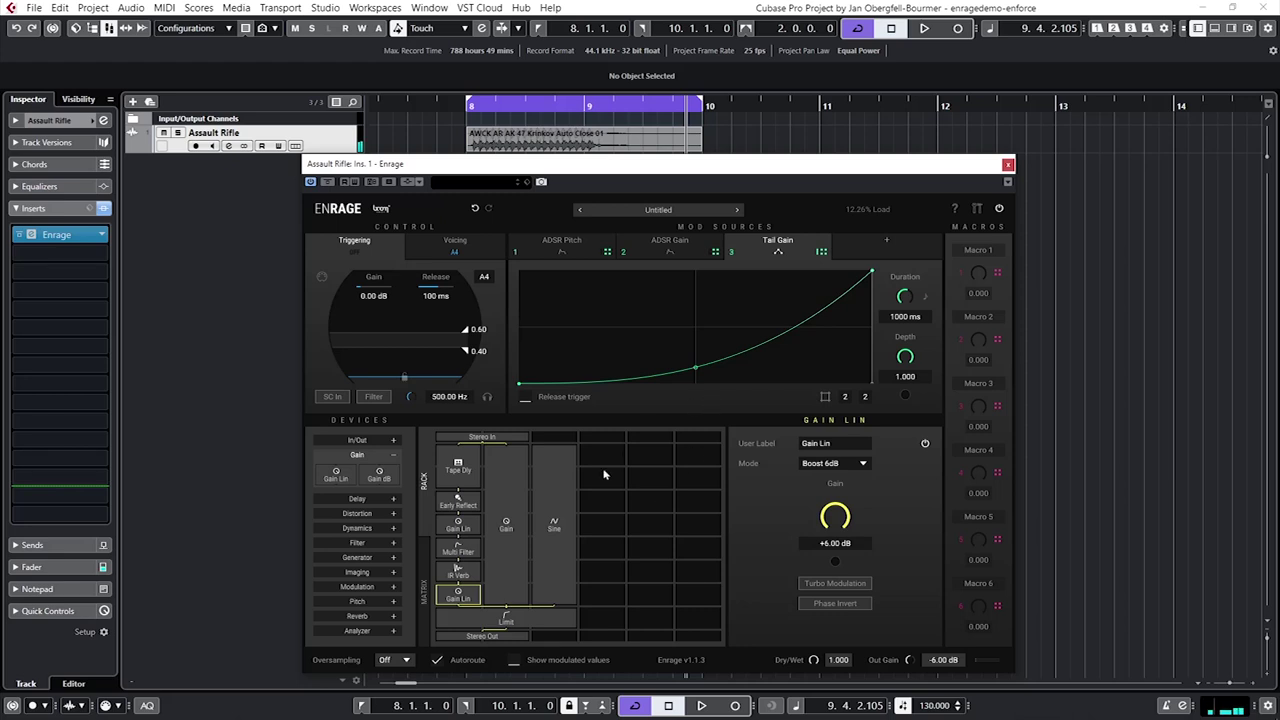
Narrow Stereo In to the Tape Dly column to audition the tail alone, and restore it to two columns
left_click(474, 436)
key("space")
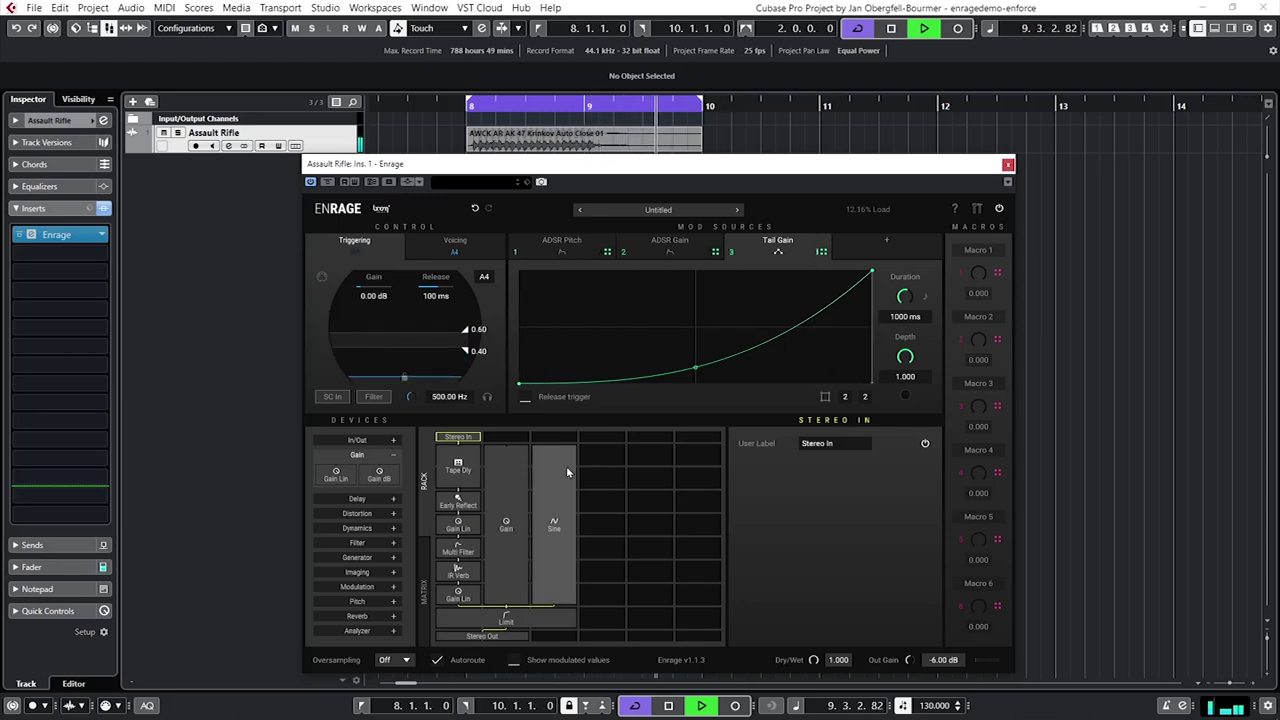
key("space")
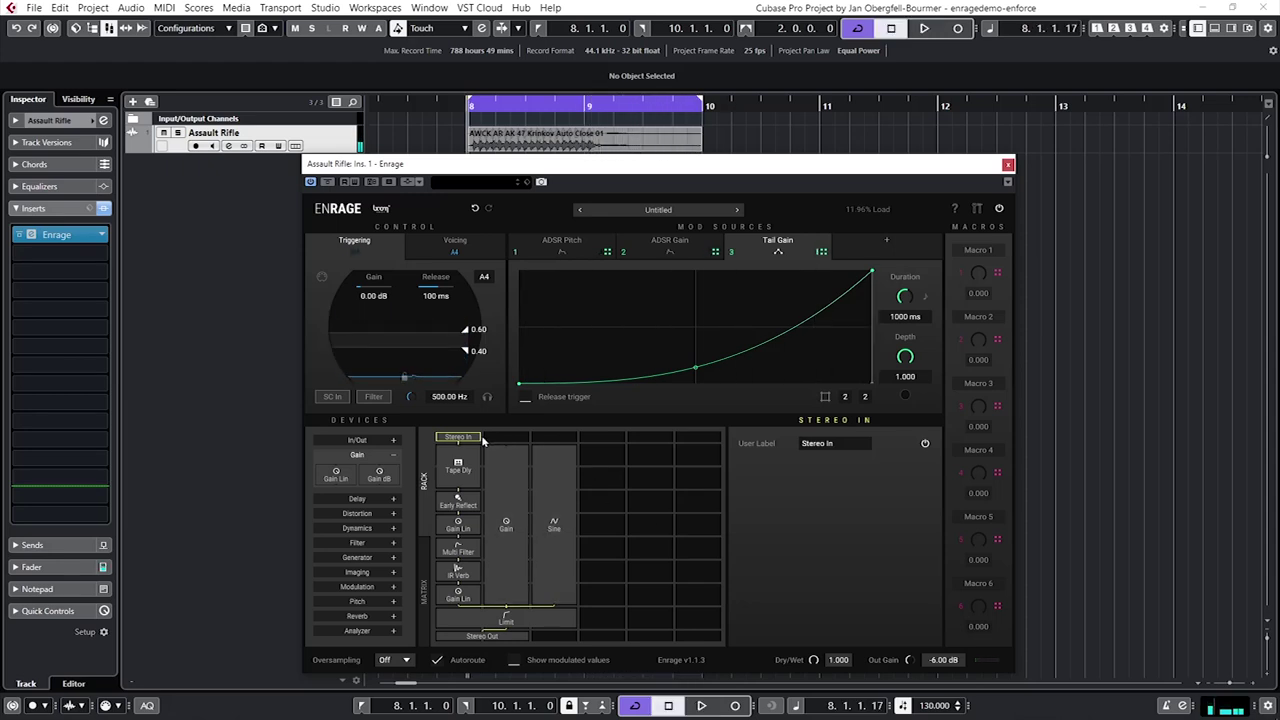
left_click(667, 502)
Play the loop to compare the complete processed rifle sound with Enrage bypassed and enabled
key("space")
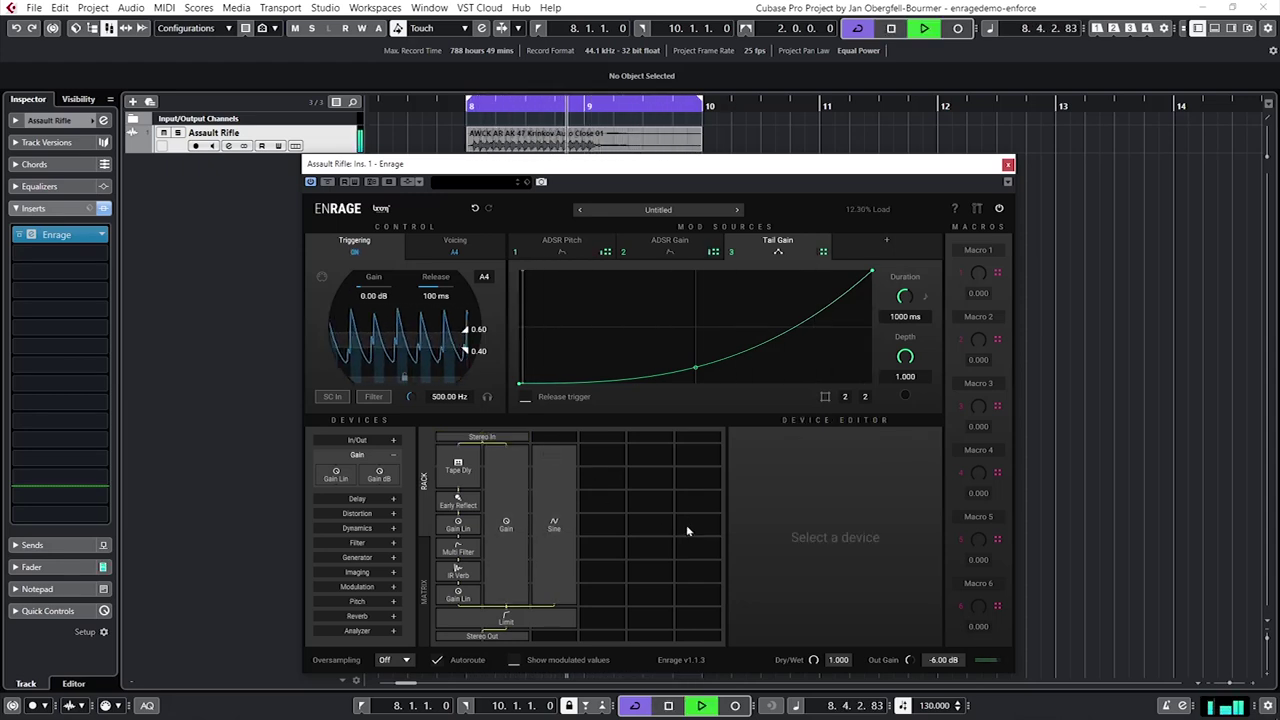
key("space")
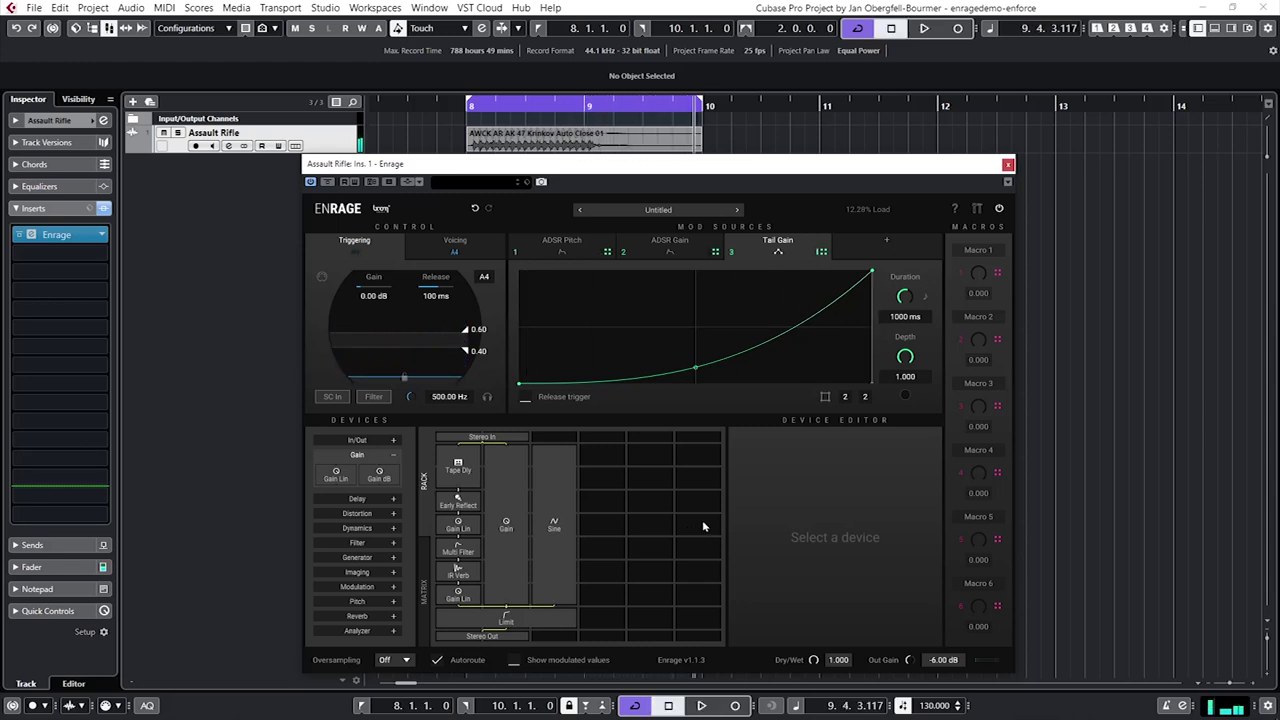
key("space")
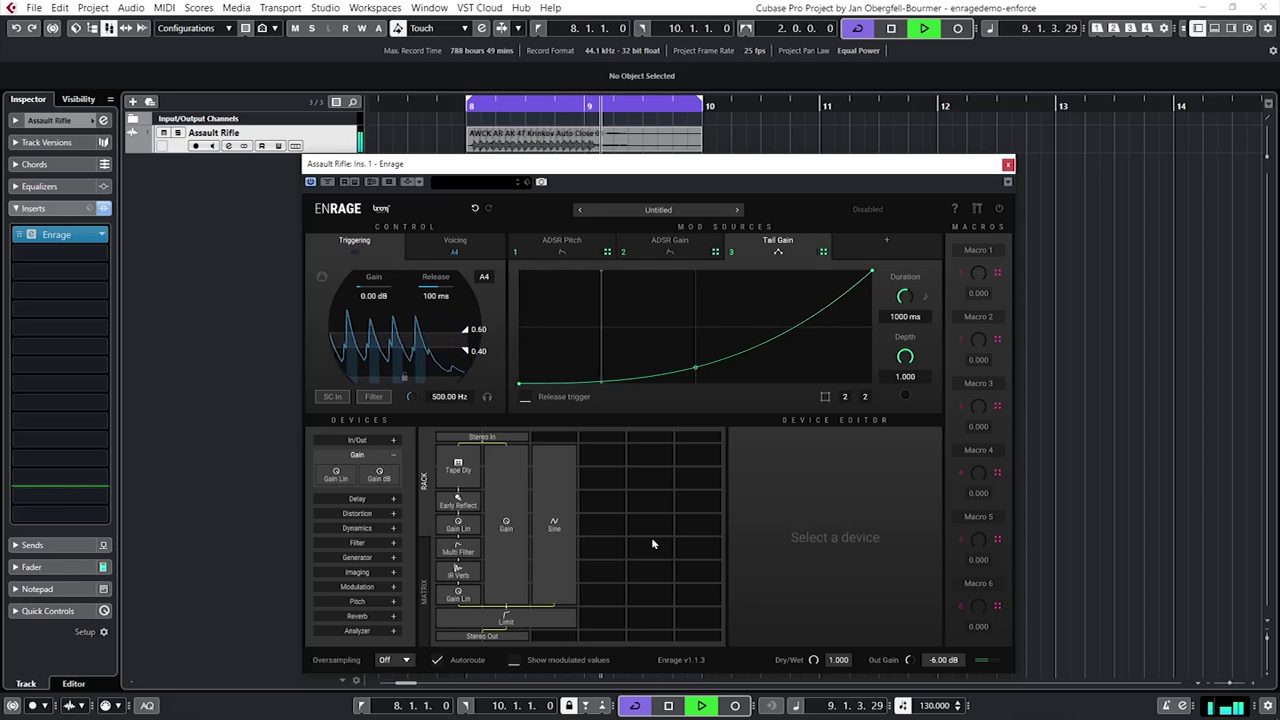
key("space")
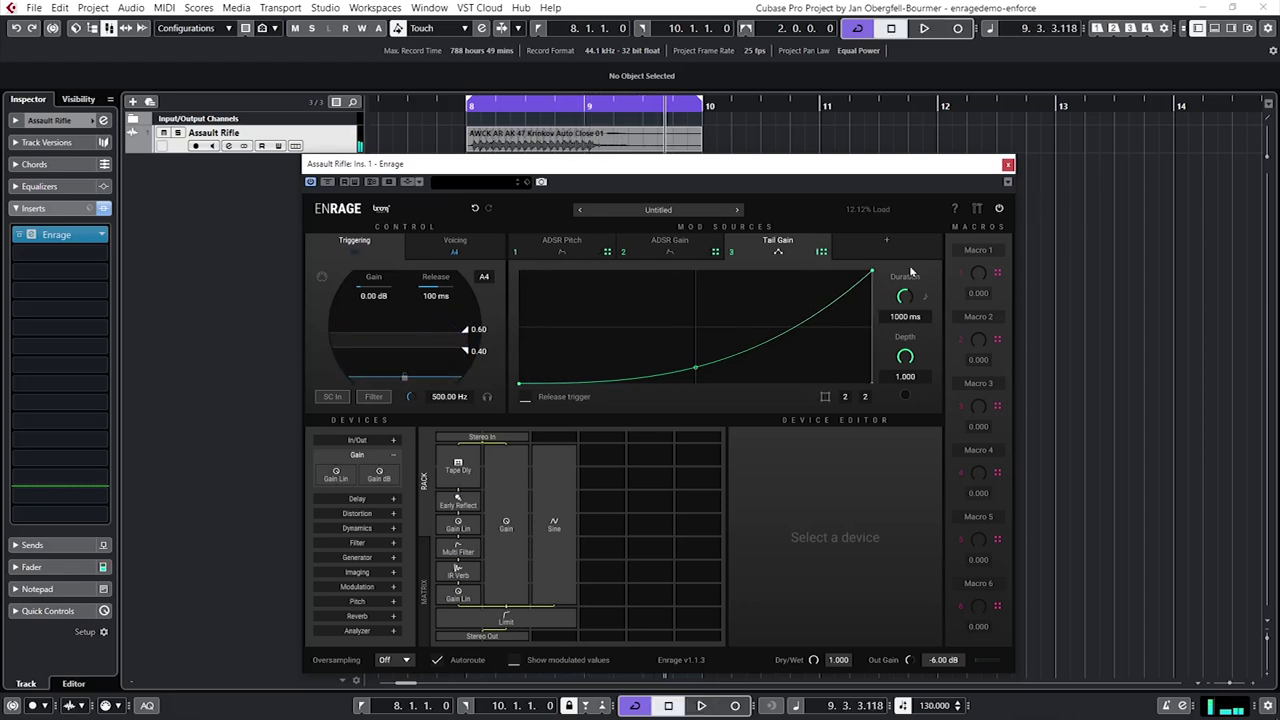
key("space")
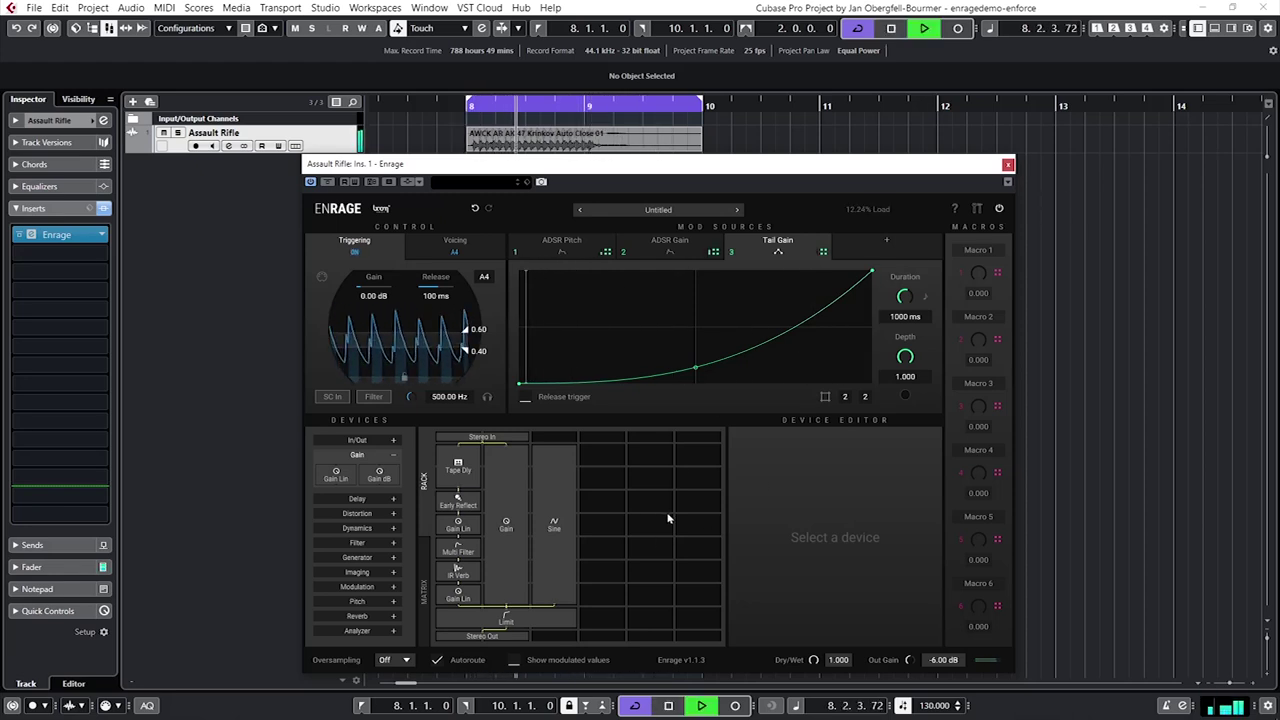